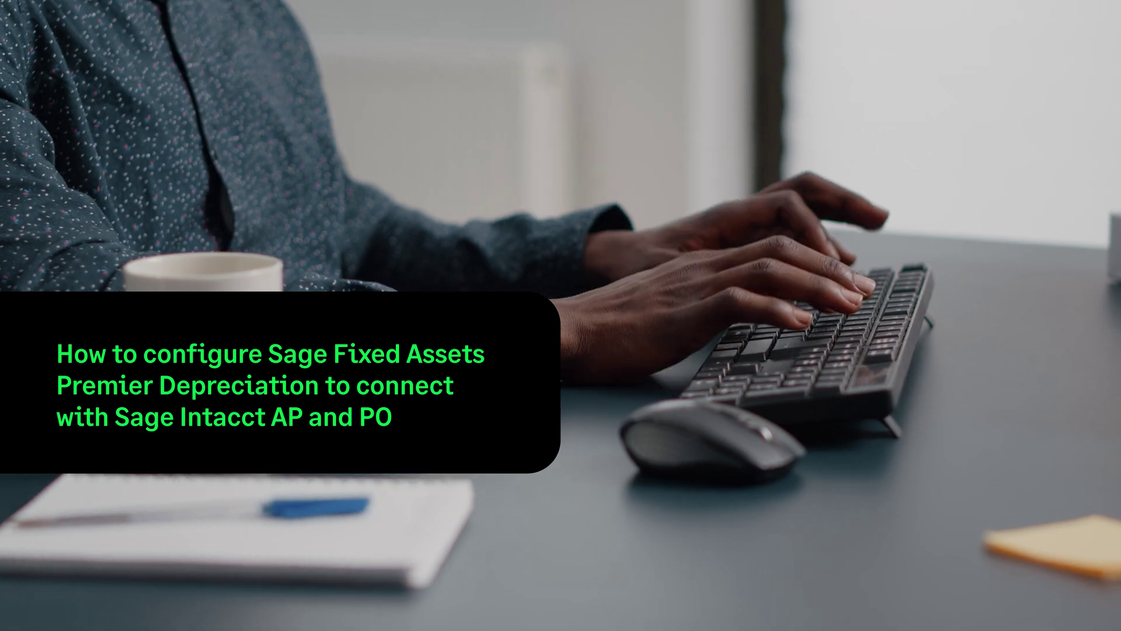
Step: Review the Department field's SmartList entries in the asset field customization
left_click(231, 23)
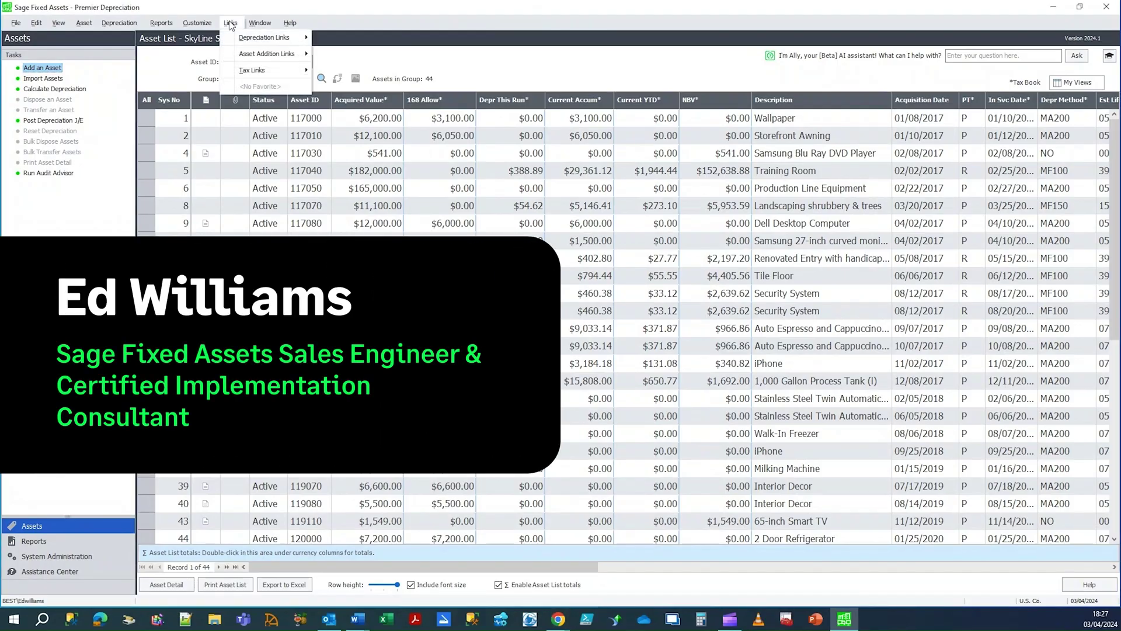
mouse_move(255, 58)
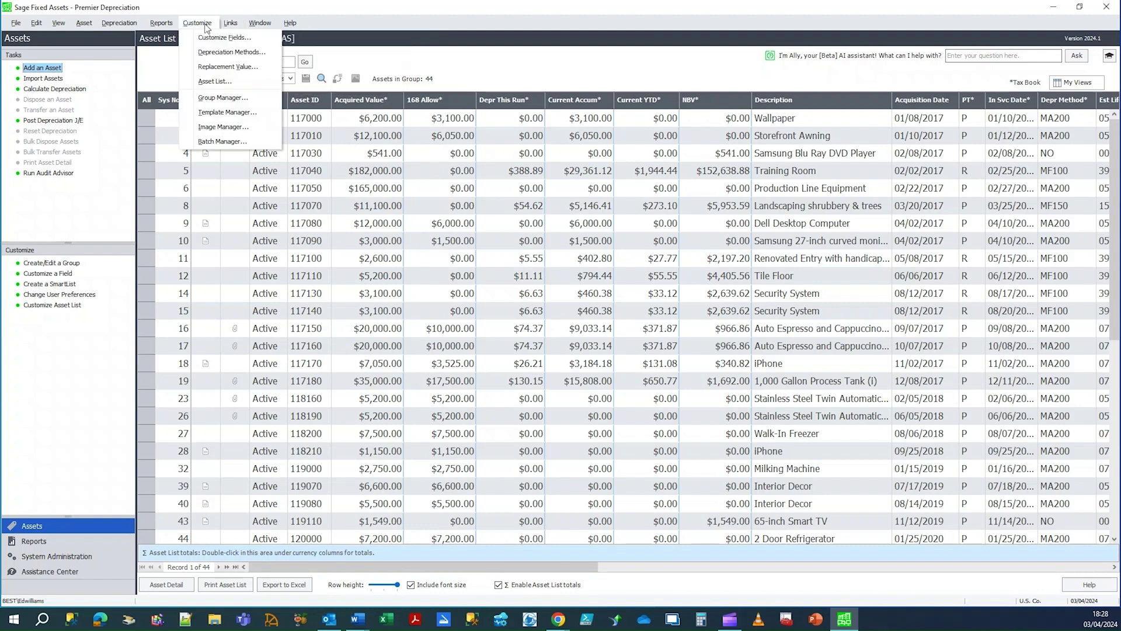
left_click(212, 38)
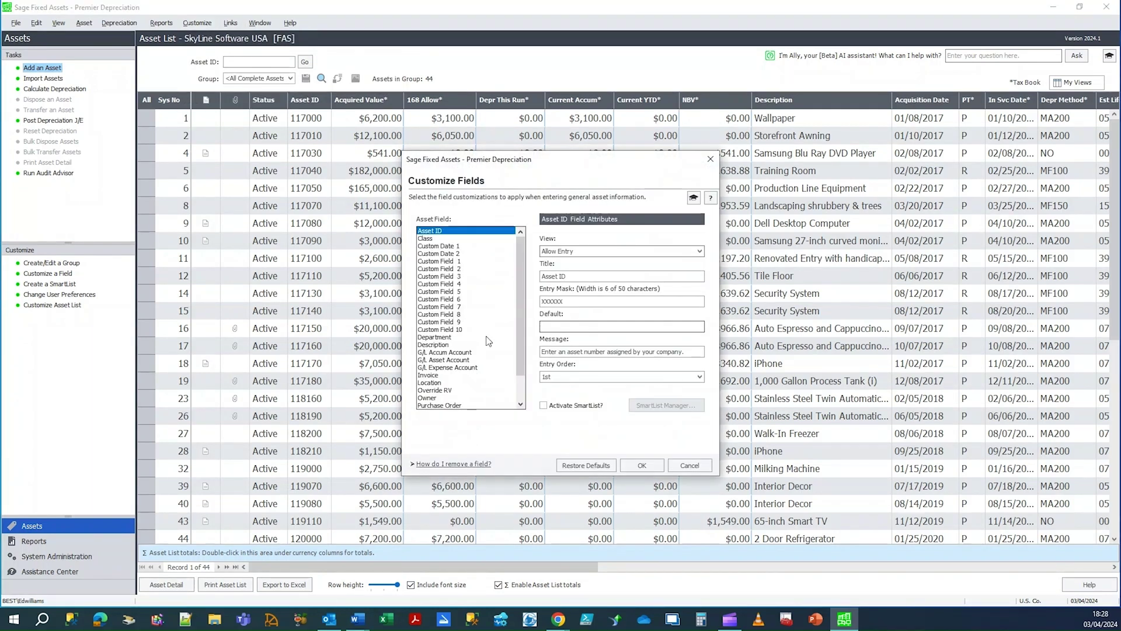
left_click(435, 338)
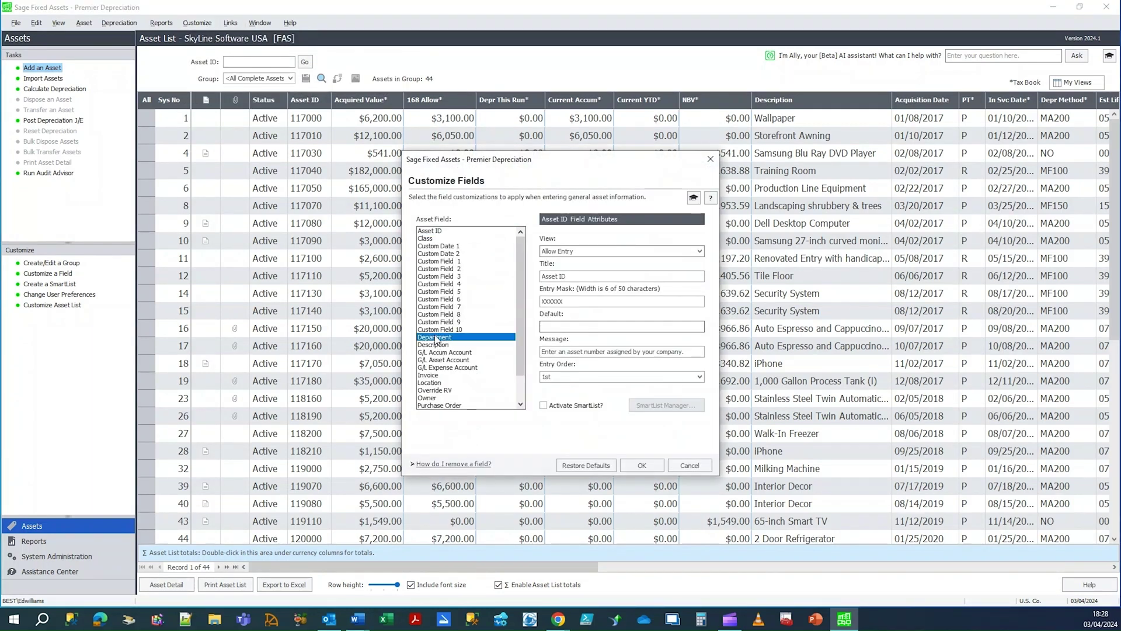
left_click(680, 259)
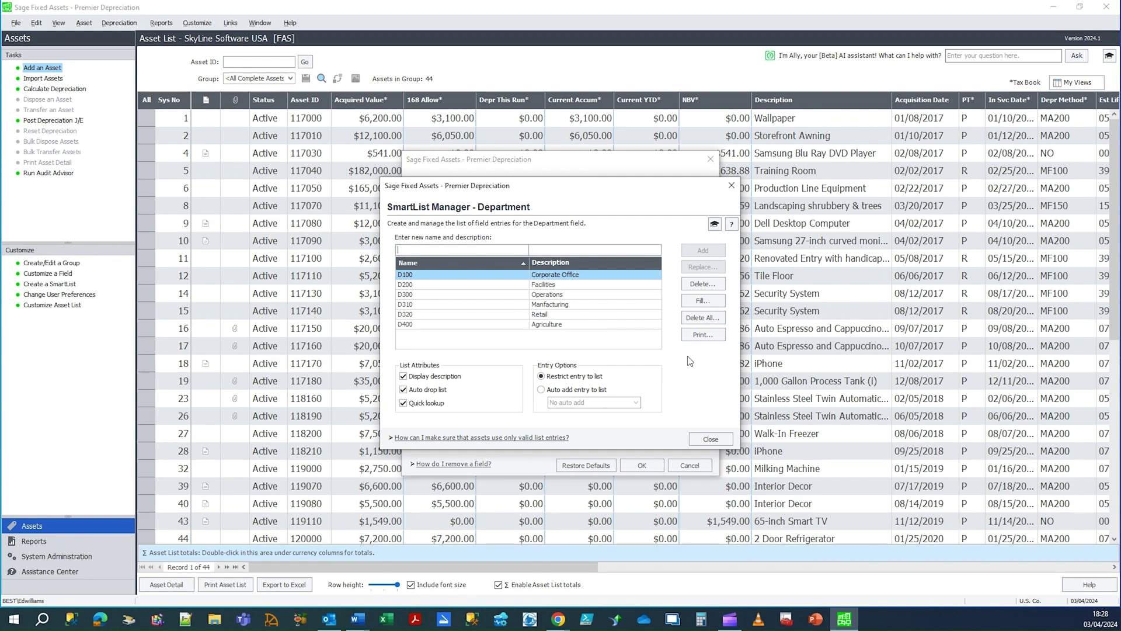
left_click(710, 440)
left_click(644, 465)
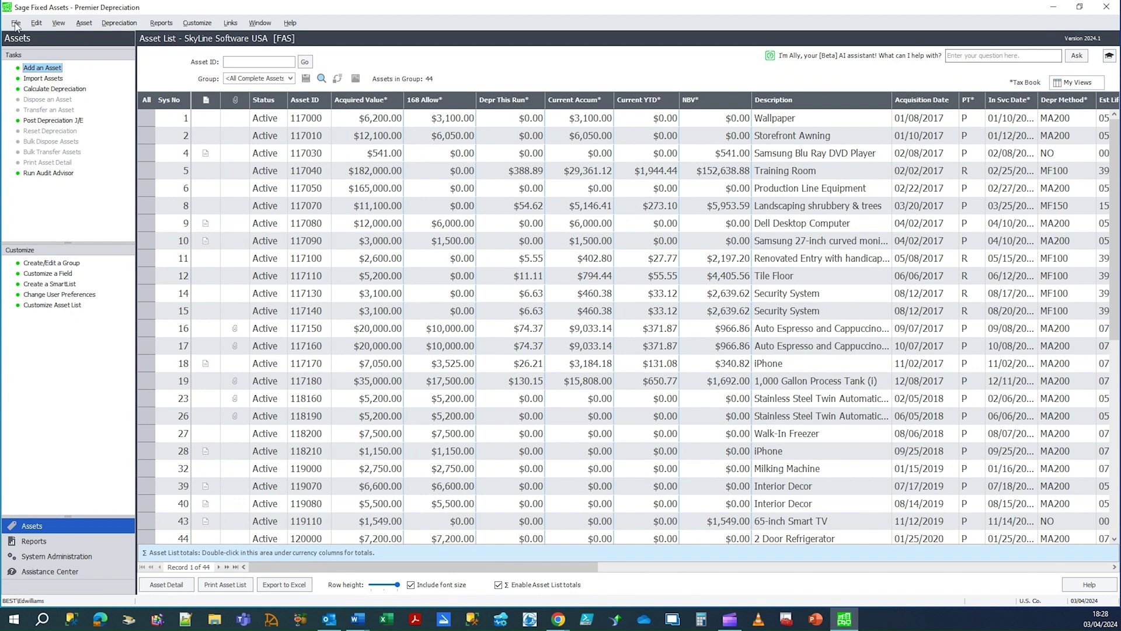
left_click(231, 25)
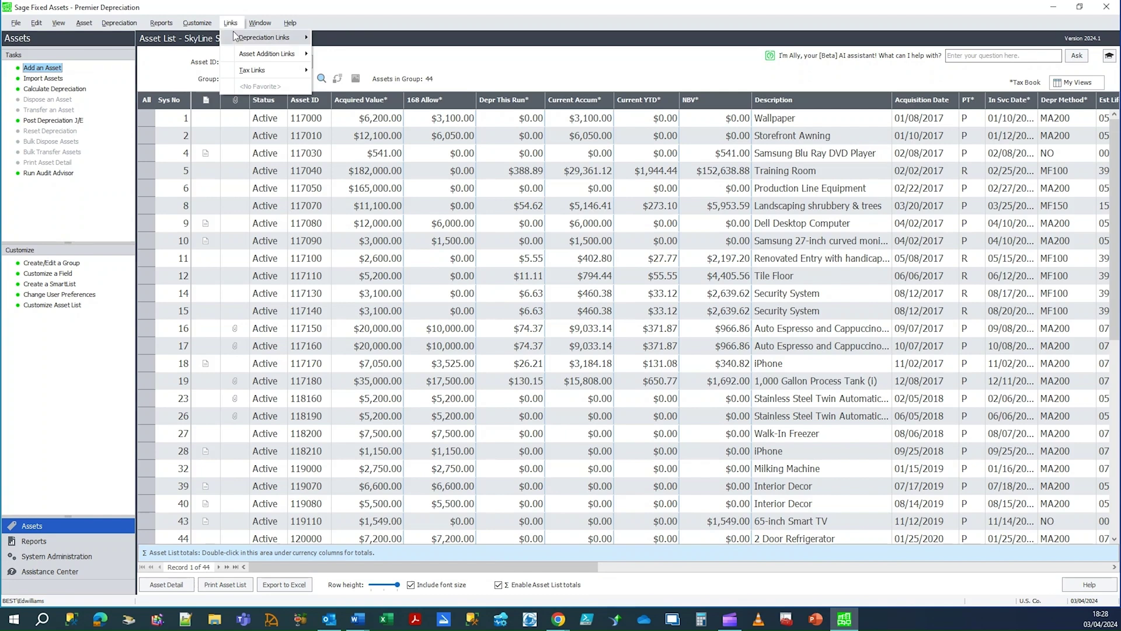
mouse_move(241, 36)
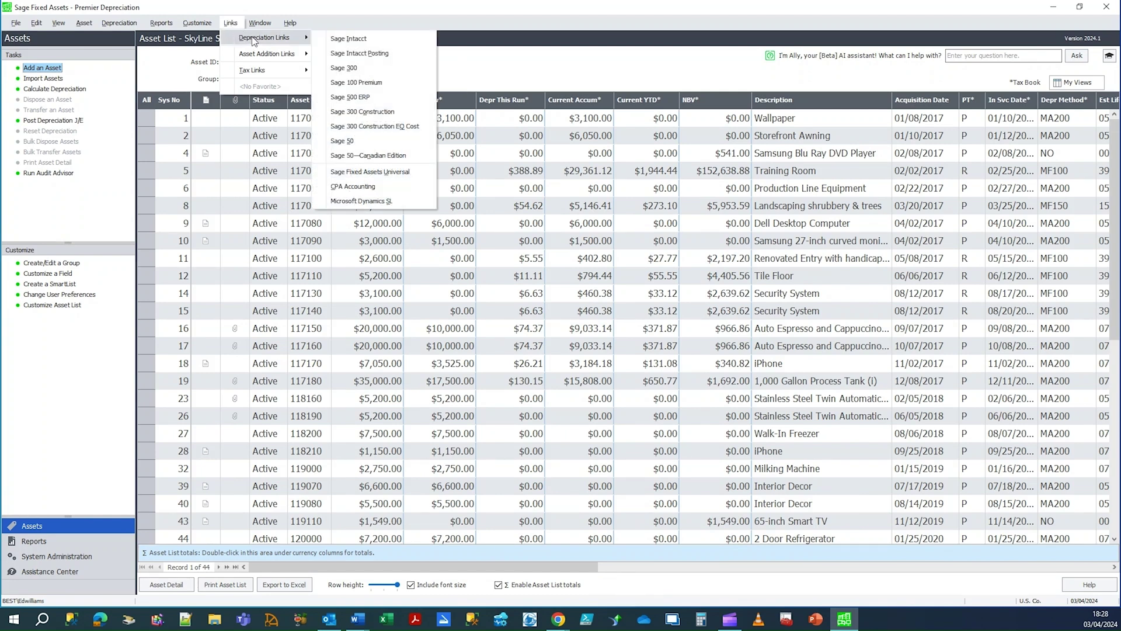
left_click(371, 55)
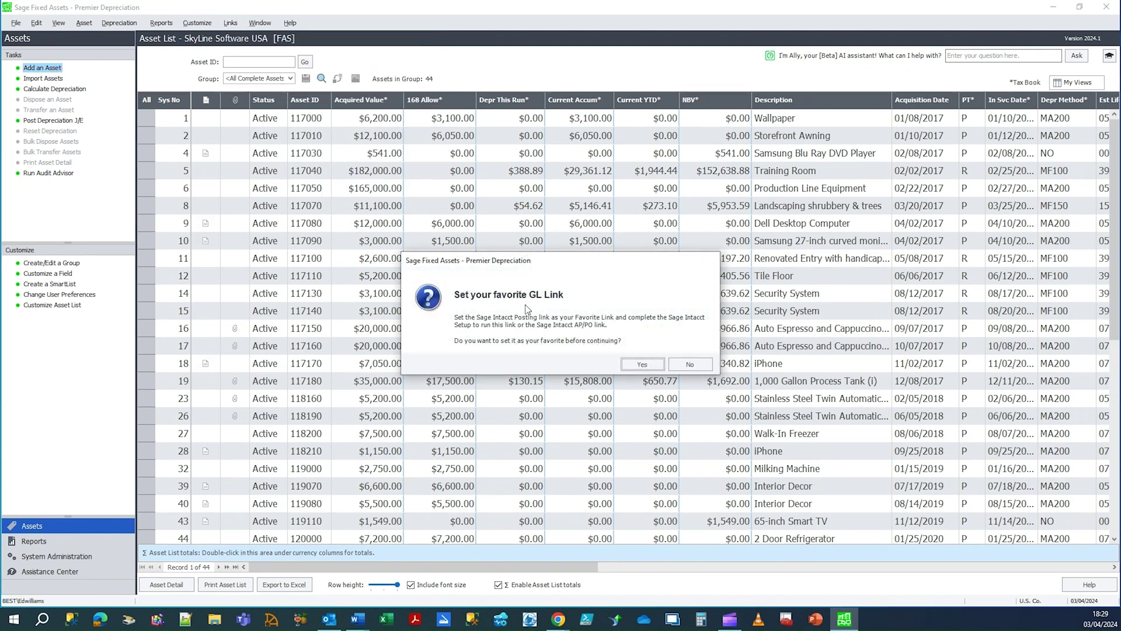
left_click(690, 363)
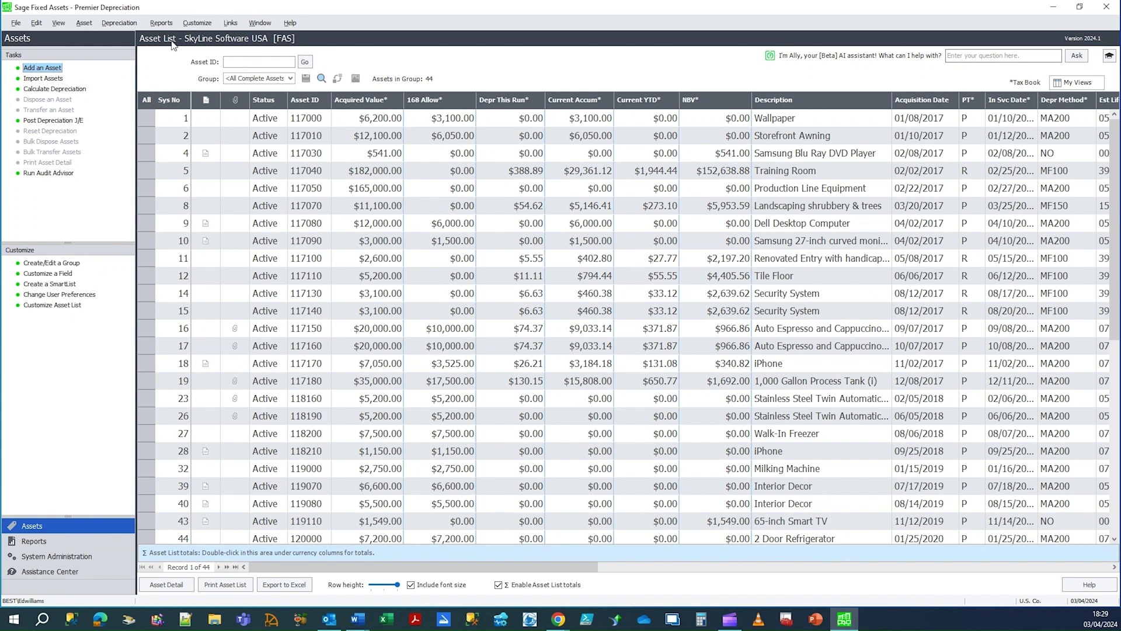
Step: Set Sage Intacct Posting as the favorite link in the application preferences
left_click(15, 24)
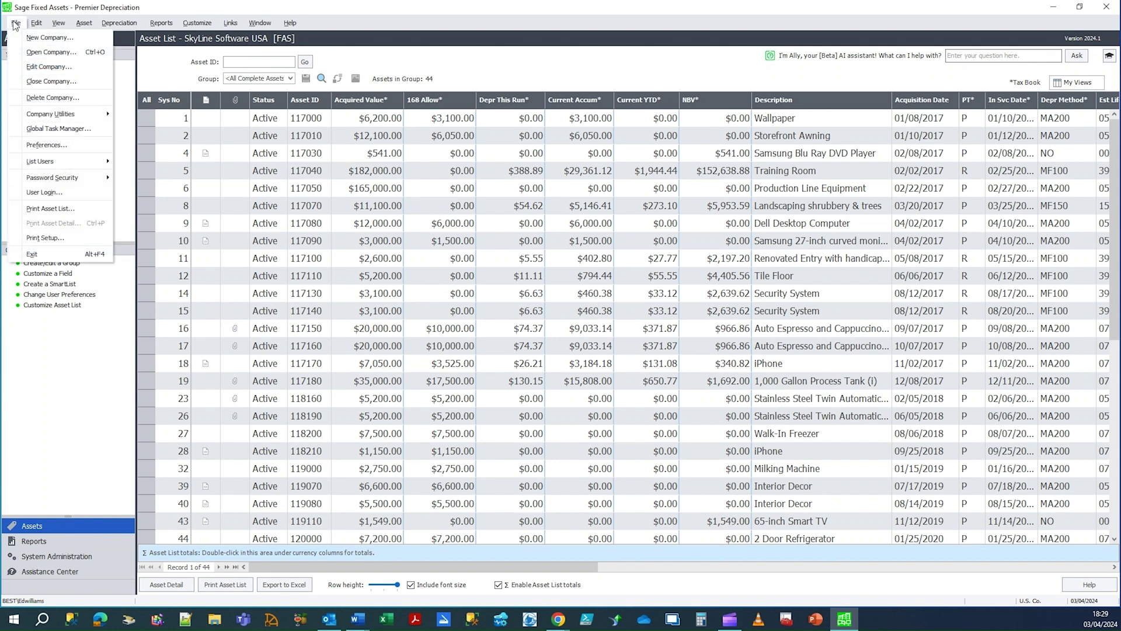
left_click(38, 146)
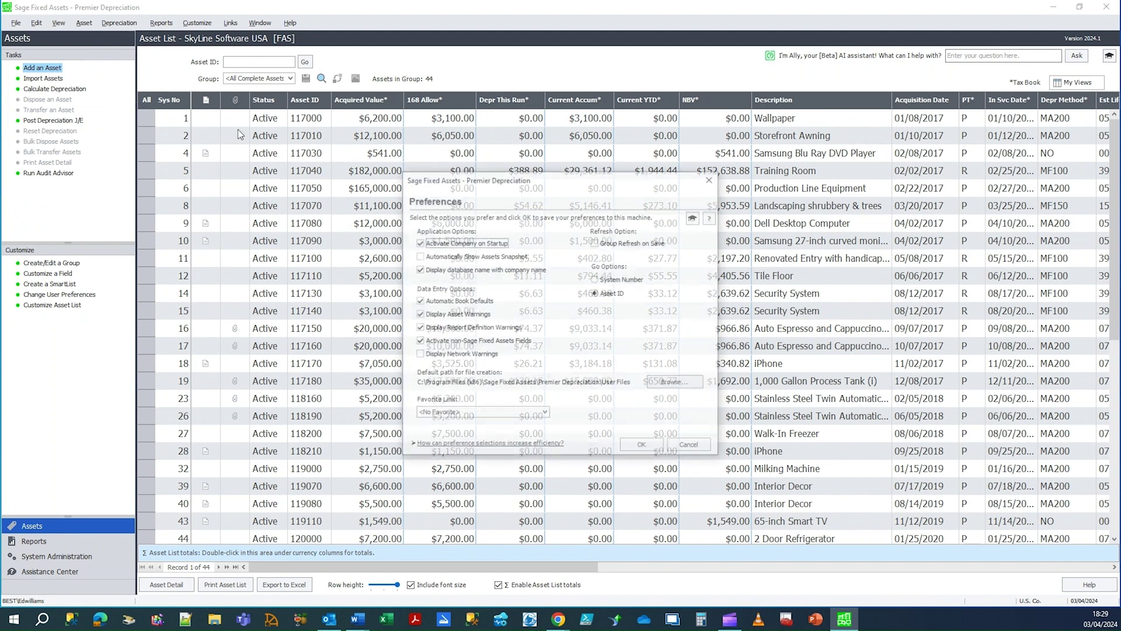
left_click(545, 414)
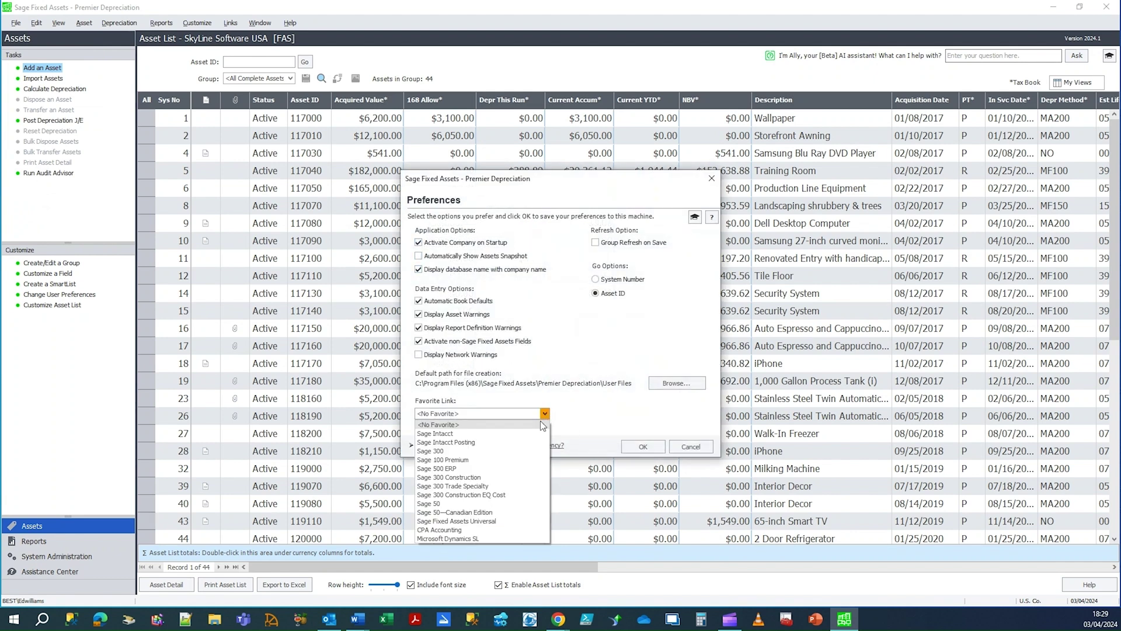
left_click(485, 443)
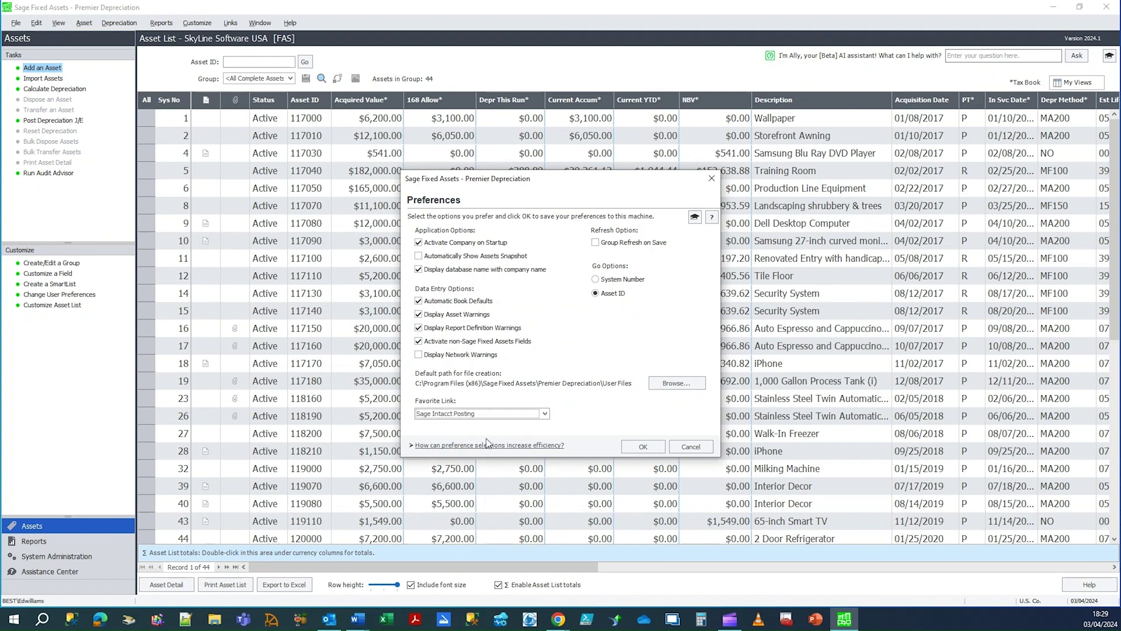
left_click(644, 446)
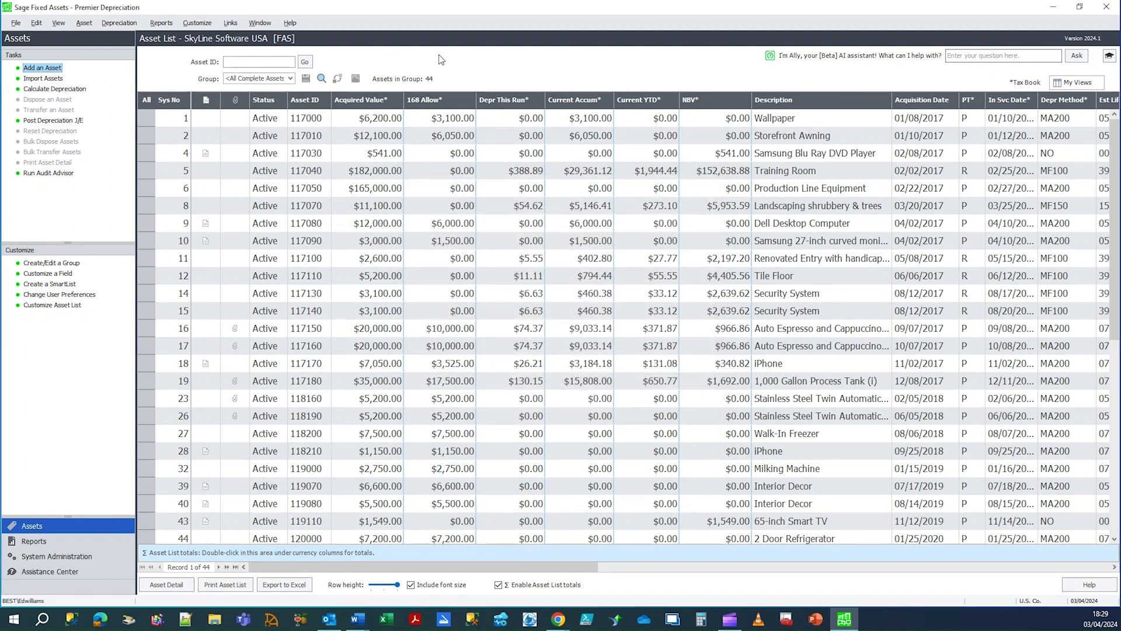
Step: Open the Intacct setup for the current company and check the connection with its saved web service credentials
left_click(16, 23)
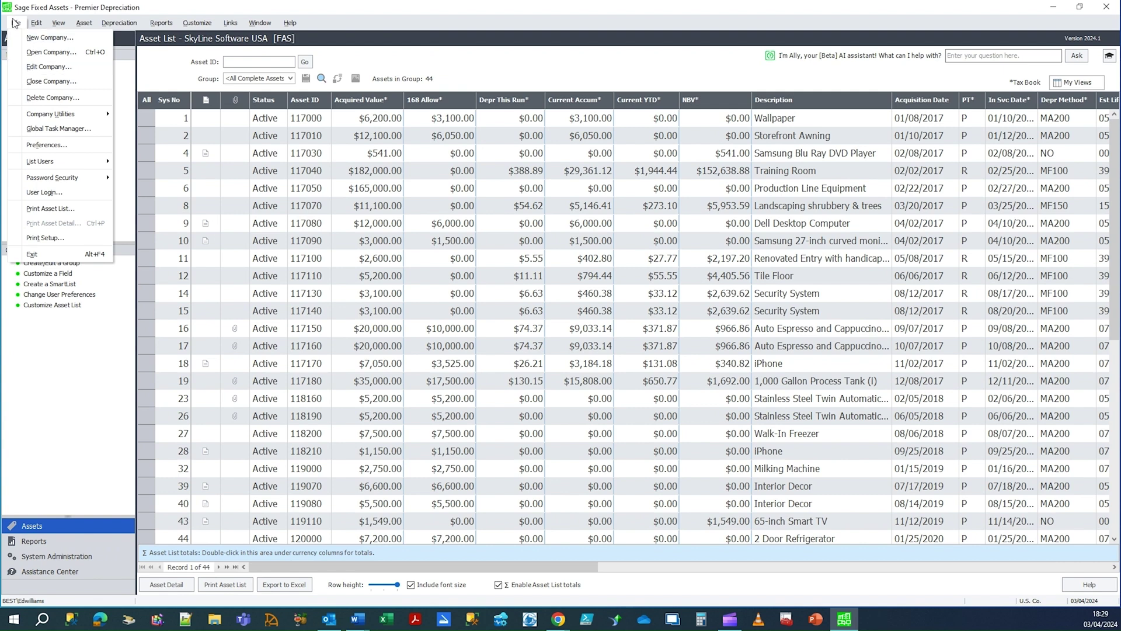
left_click(49, 67)
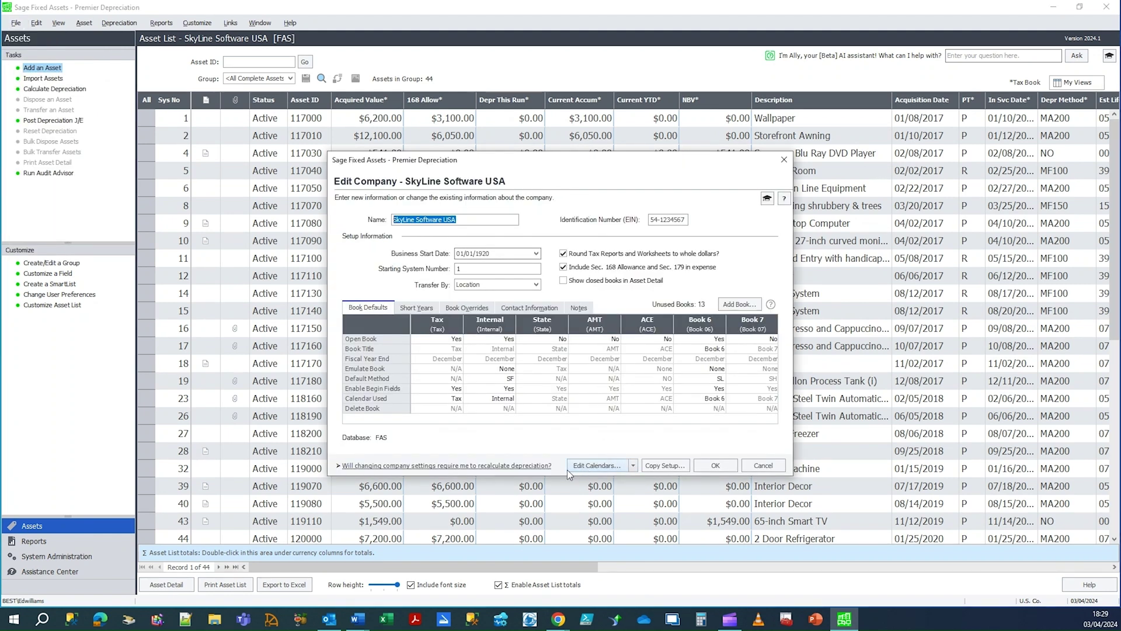
left_click(633, 466)
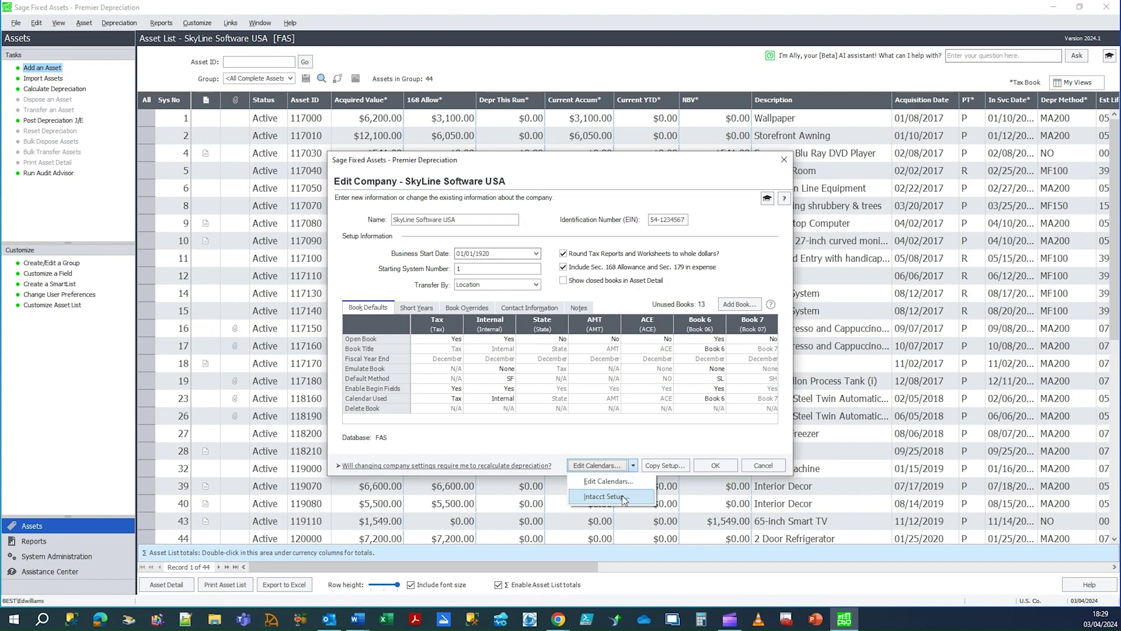
left_click(623, 497)
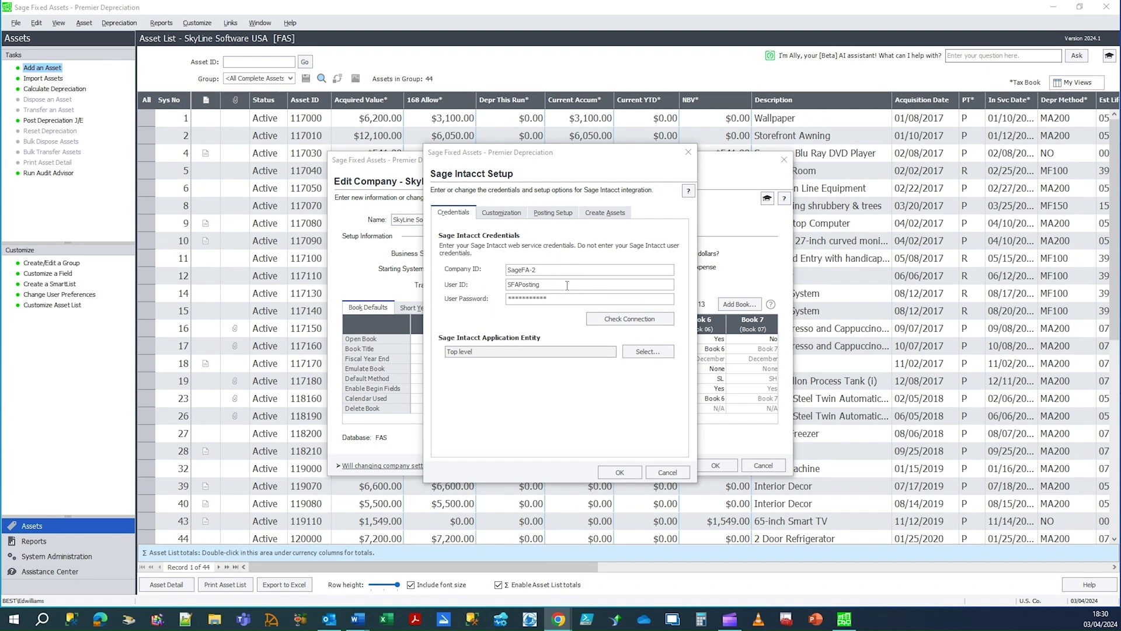
left_click(625, 321)
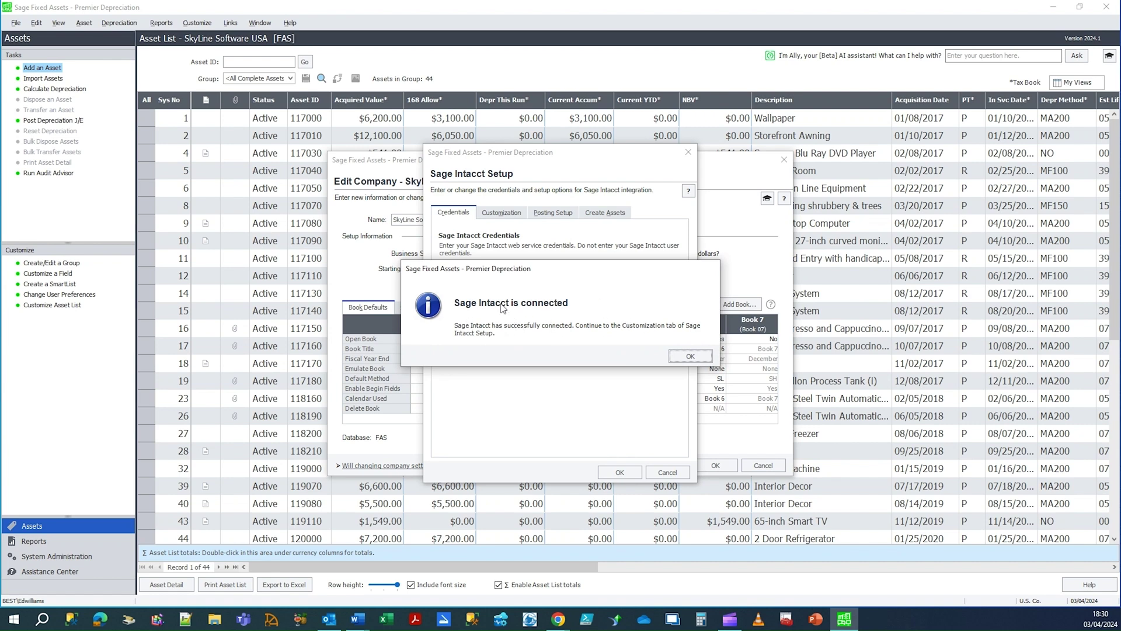
left_click(691, 357)
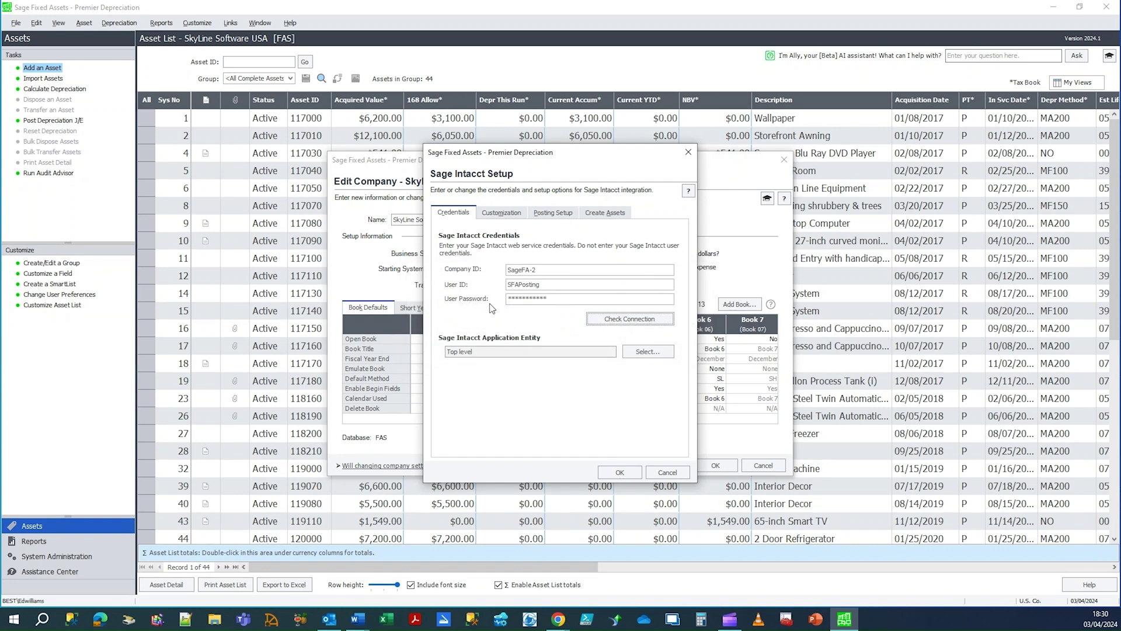
Step: Review the Intacct customization packages, posting dimension mapping and asset-creation field mapping, and save the setup and the company
left_click(506, 212)
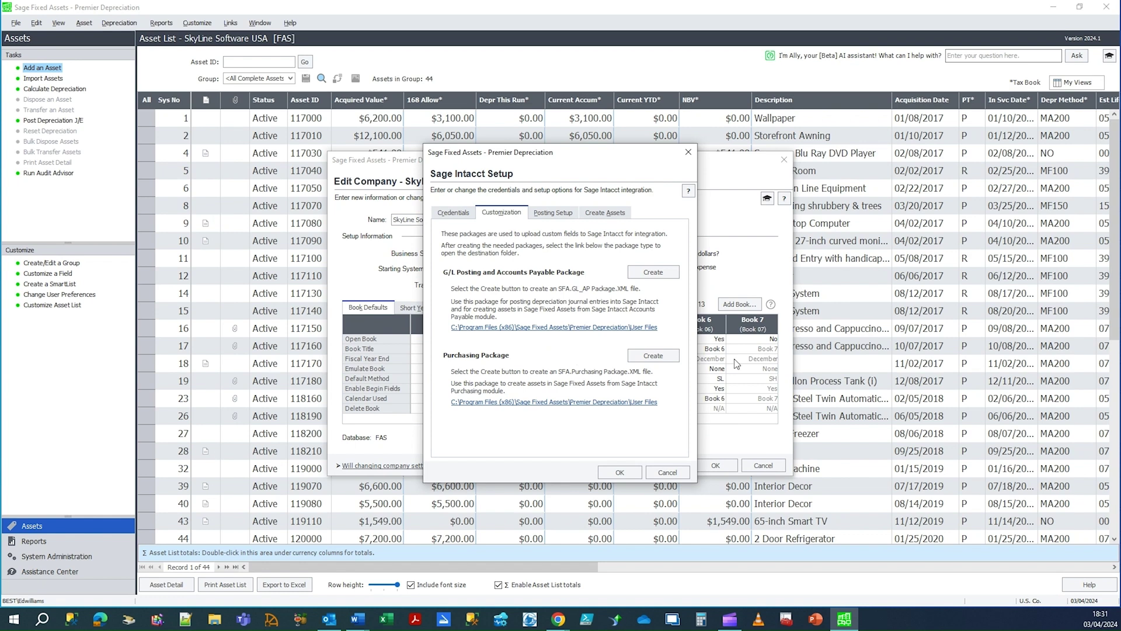
left_click(561, 213)
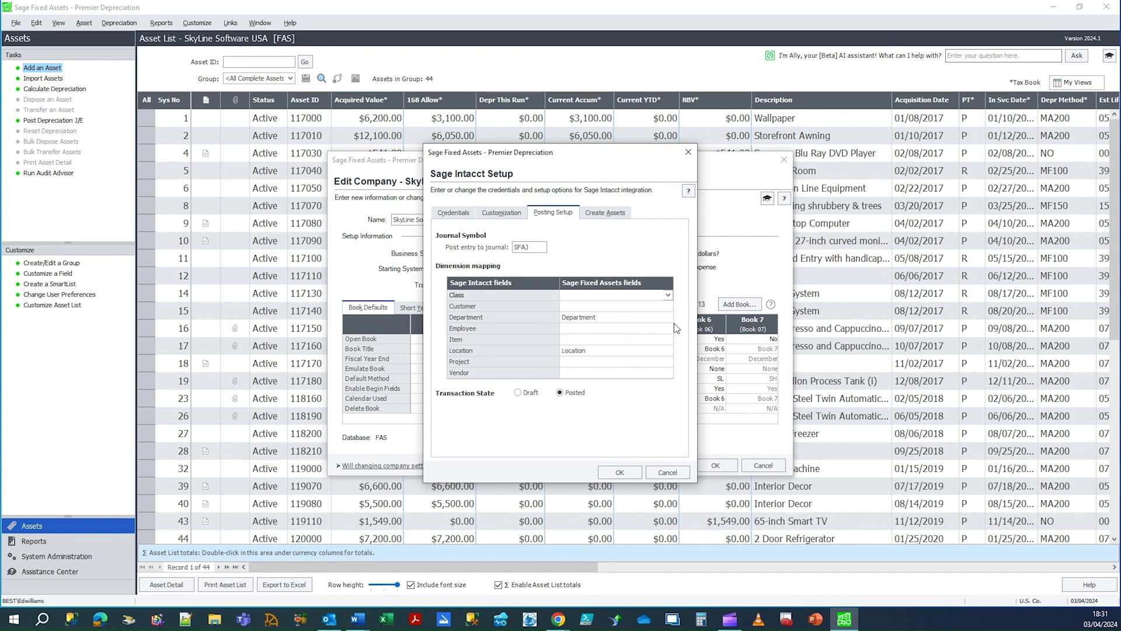
left_click(613, 216)
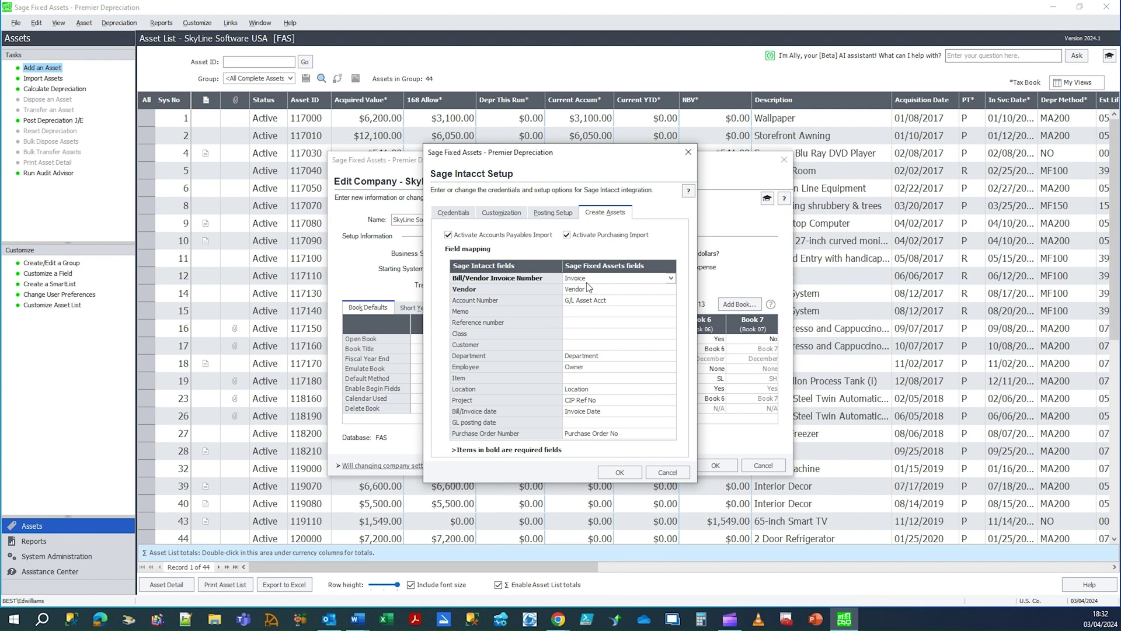
left_click(620, 472)
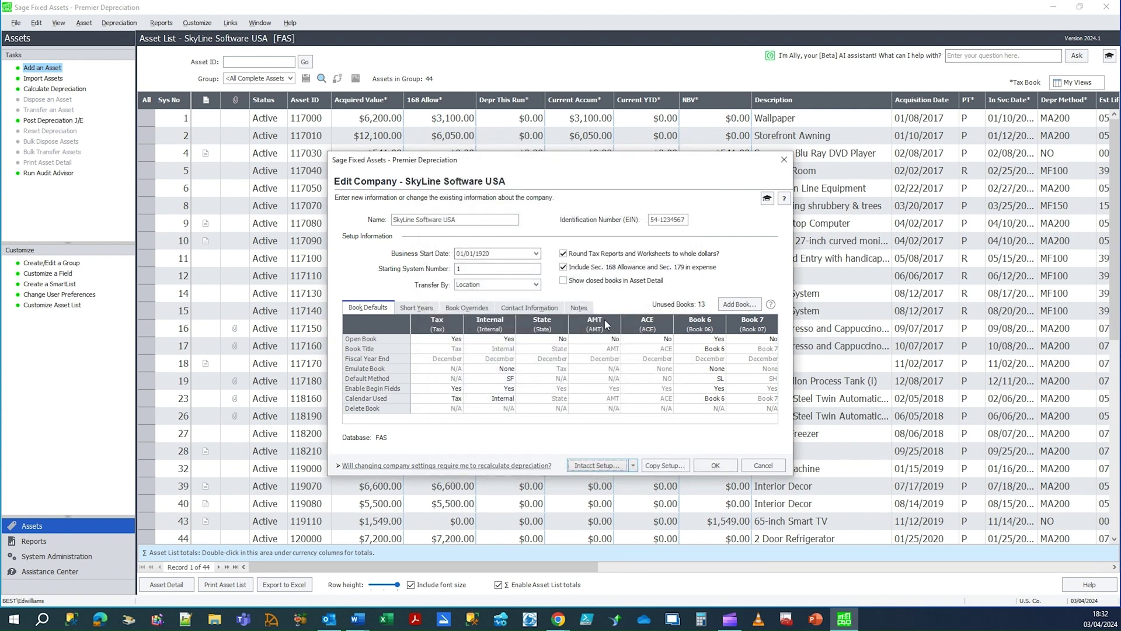
left_click(716, 465)
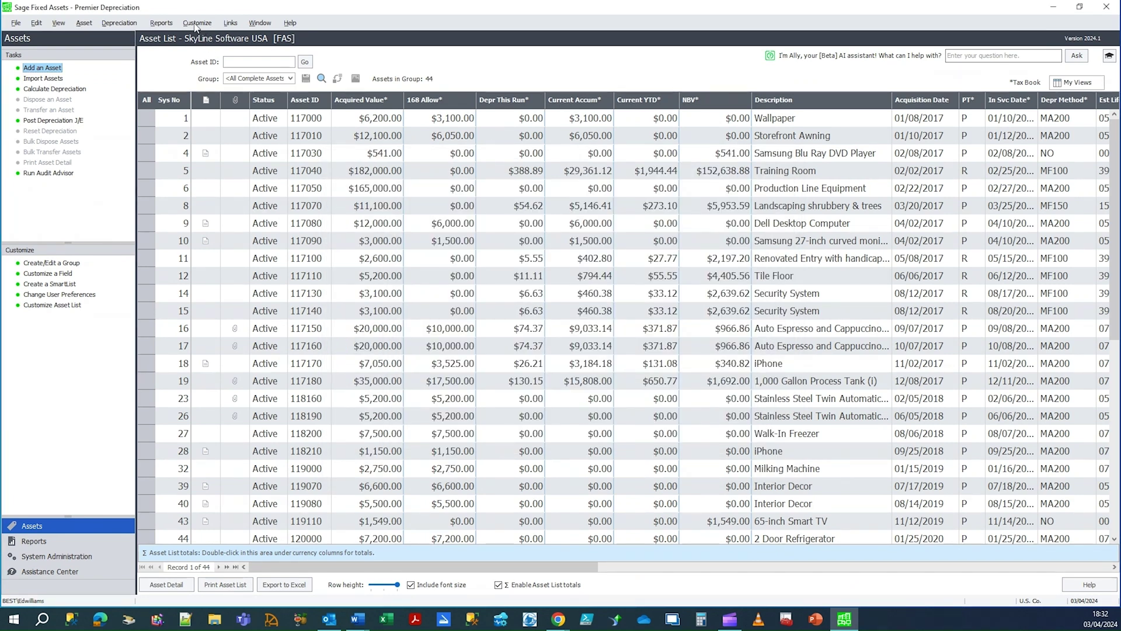
Step: Inspect the list attributes, entry options and import function of the Department SmartList
left_click(230, 24)
mouse_move(267, 54)
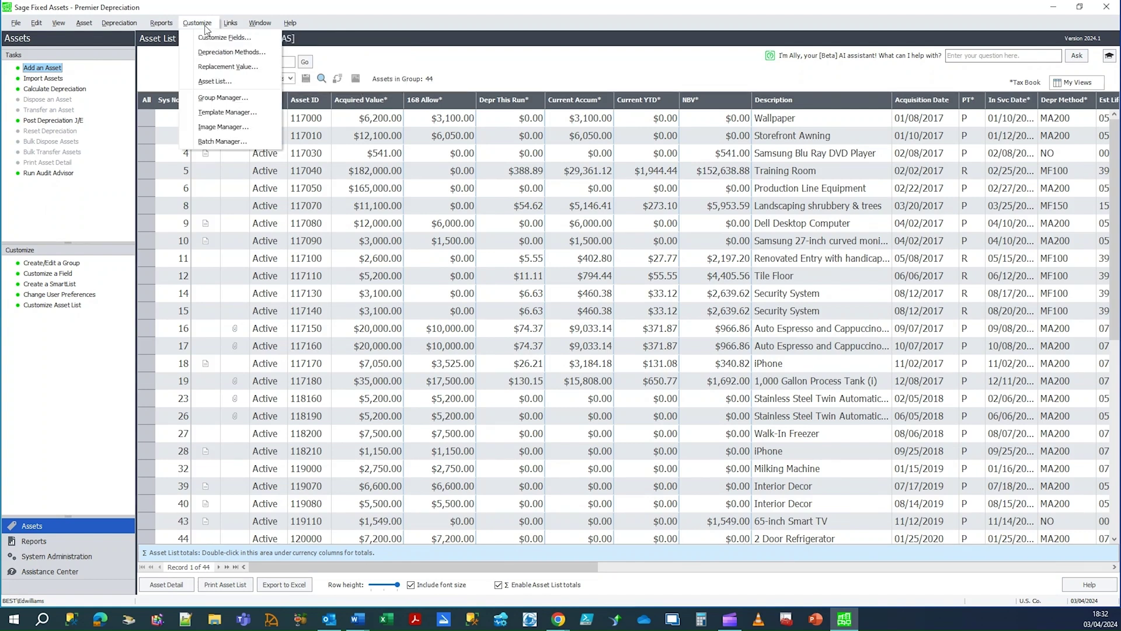
left_click(206, 37)
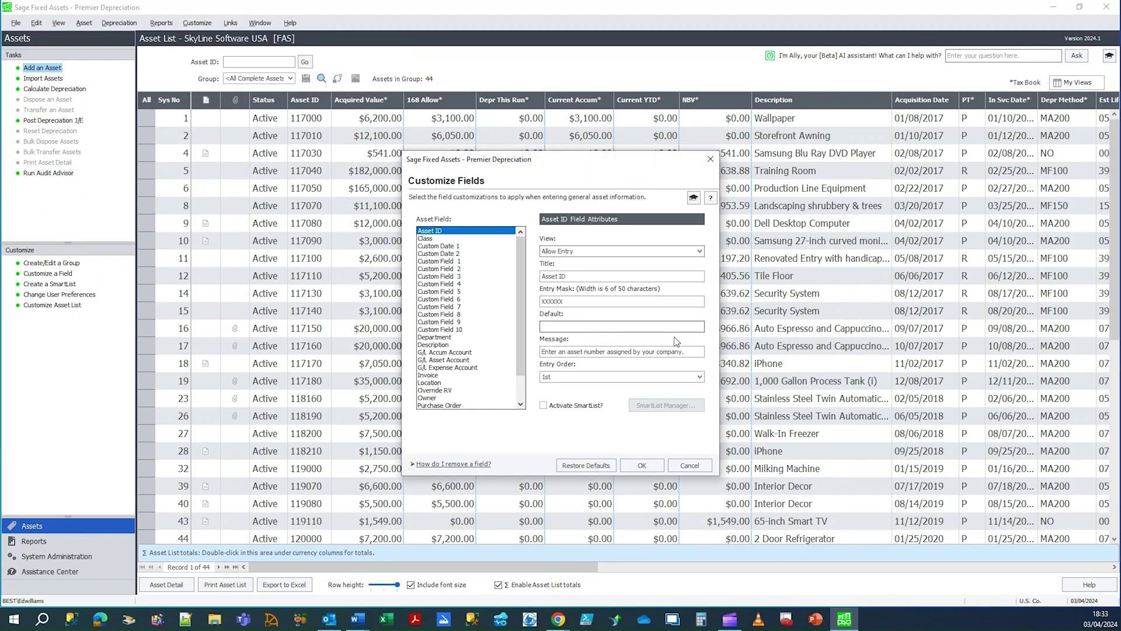
left_click(441, 337)
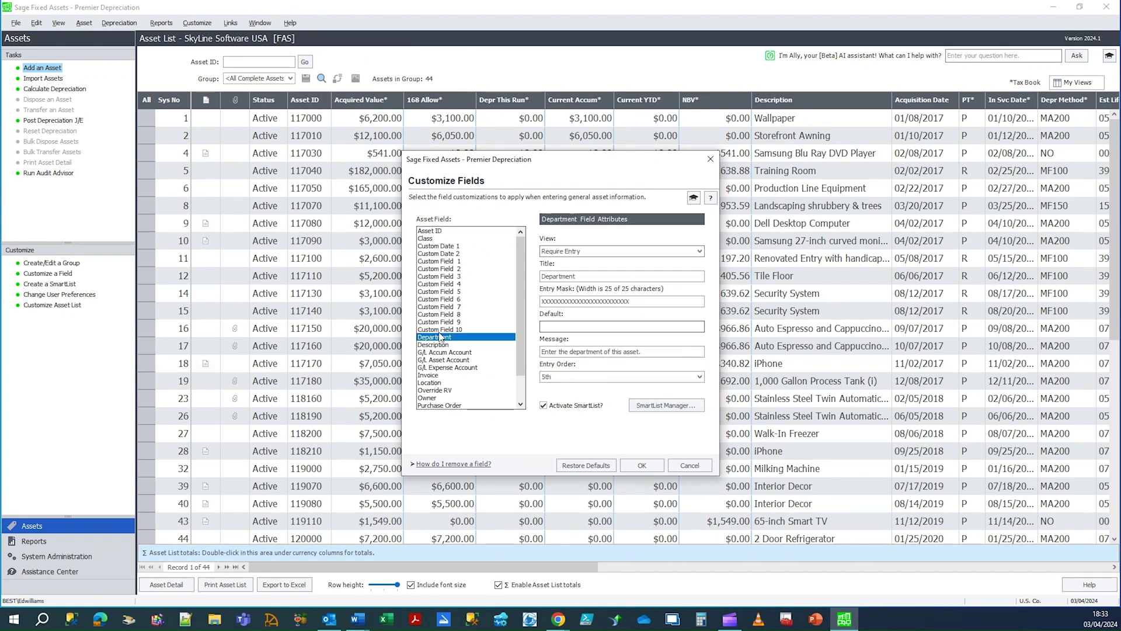
left_click(667, 407)
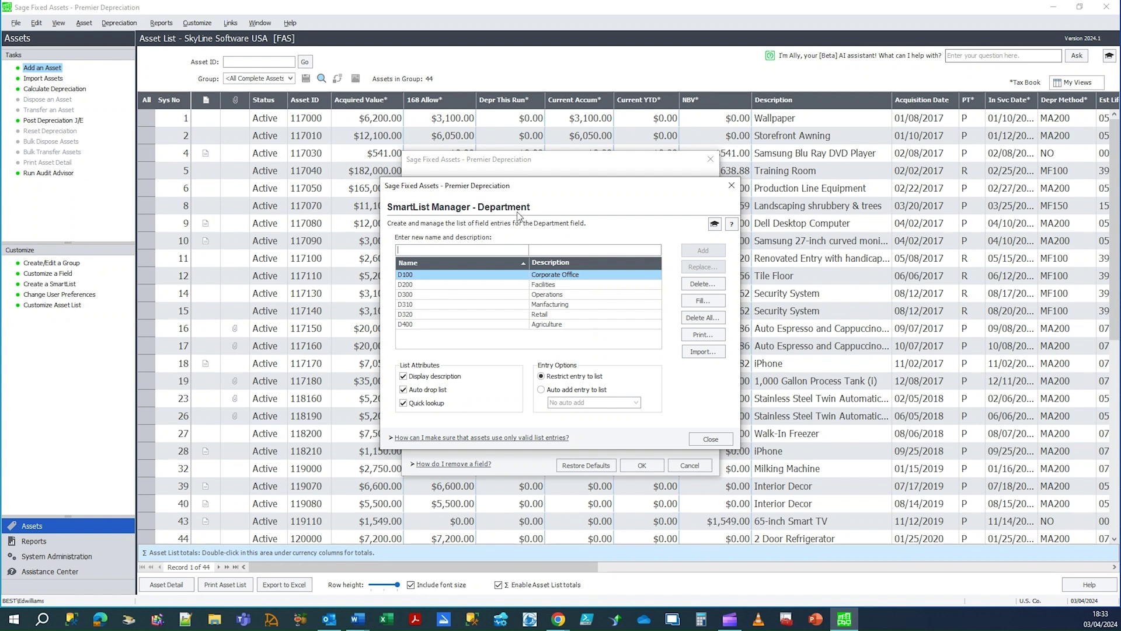
left_click(711, 439)
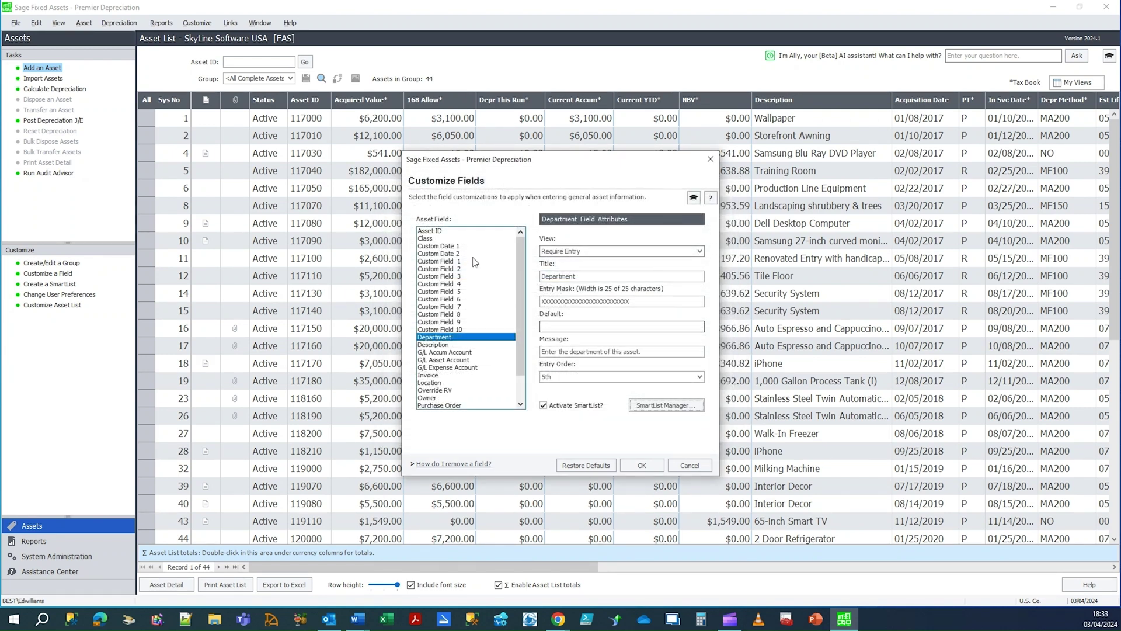
Step: Inspect the SmartList of the G/L Accum Account field and close the field customization
left_click(444, 352)
left_click(647, 407)
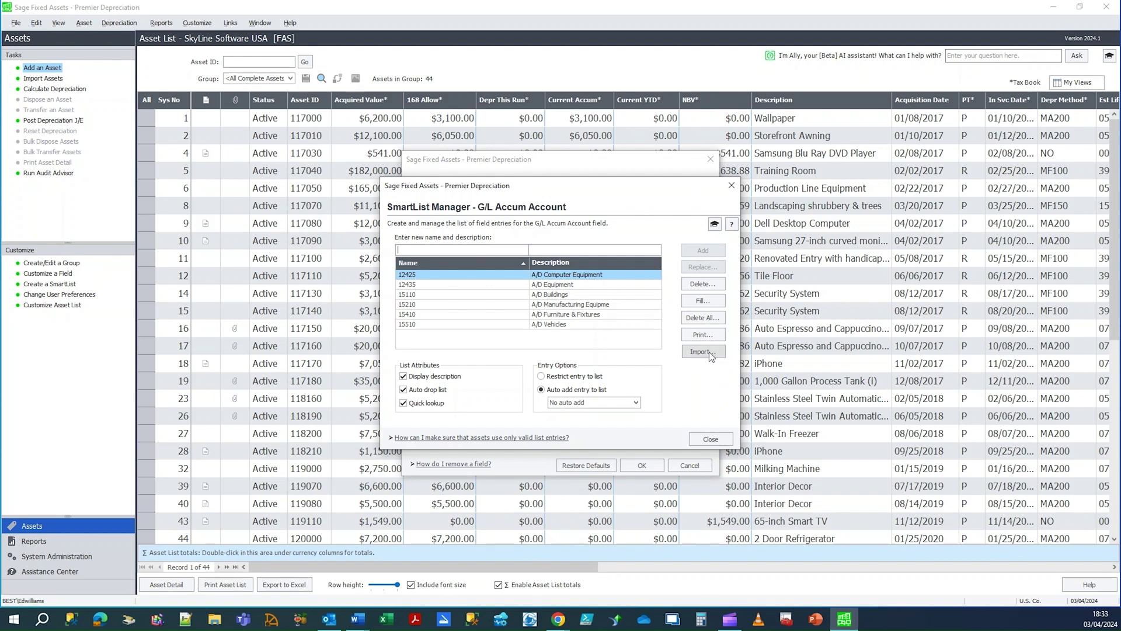
left_click(709, 439)
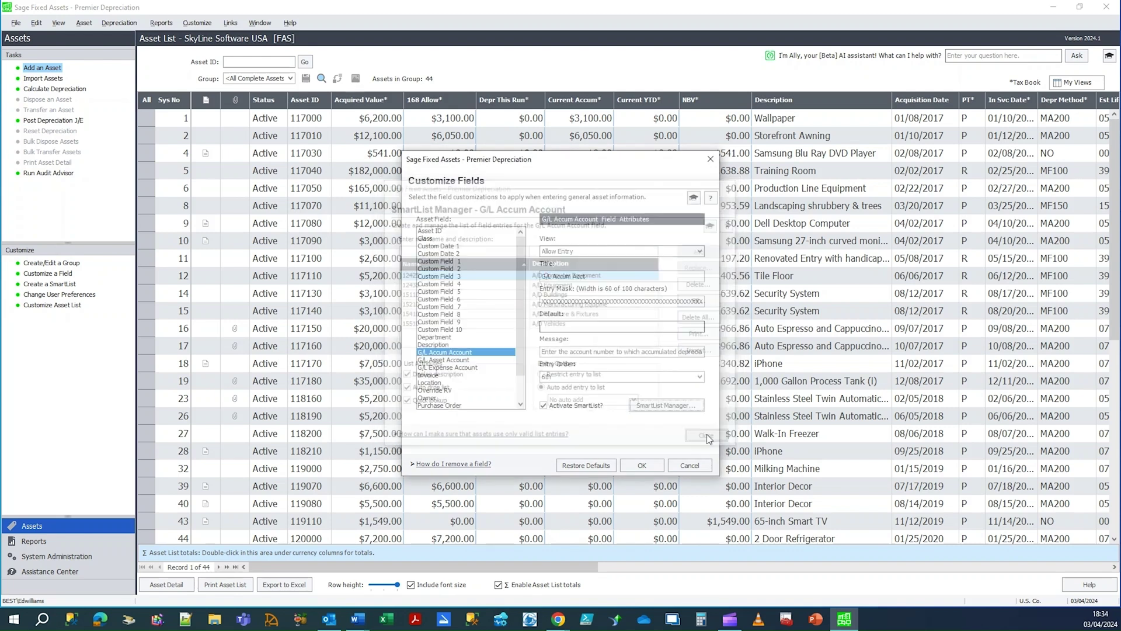
left_click(643, 464)
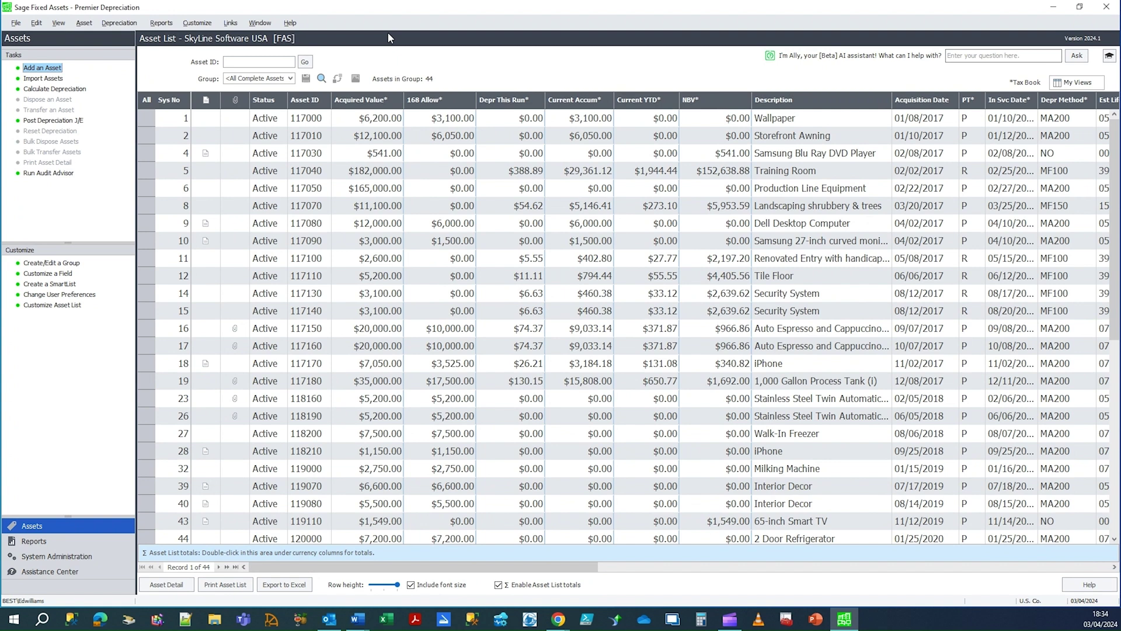
Step: Start the Sage Intacct AP/PO asset addition link, closing the current company, and retrieve the Intacct data for SkyLine Software USA
left_click(230, 24)
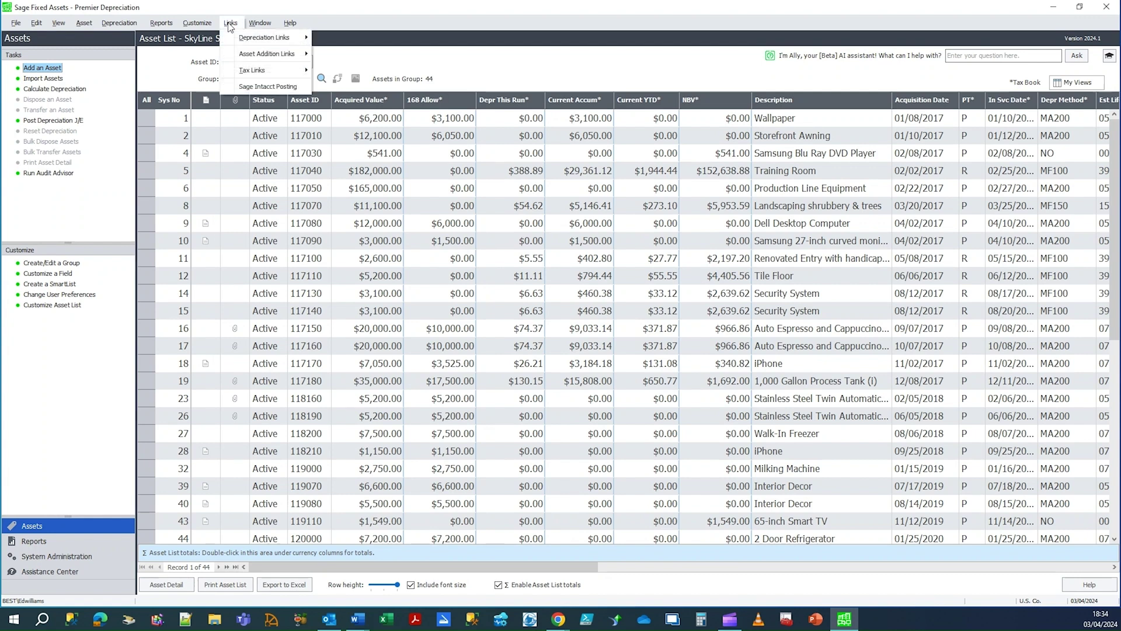
mouse_move(267, 56)
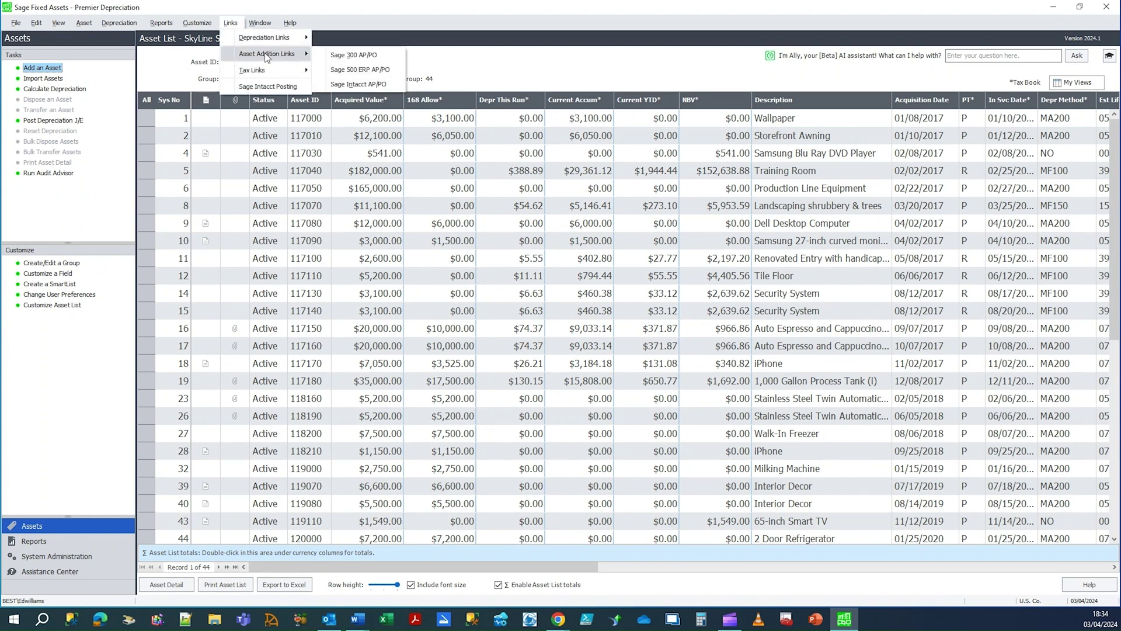
left_click(358, 85)
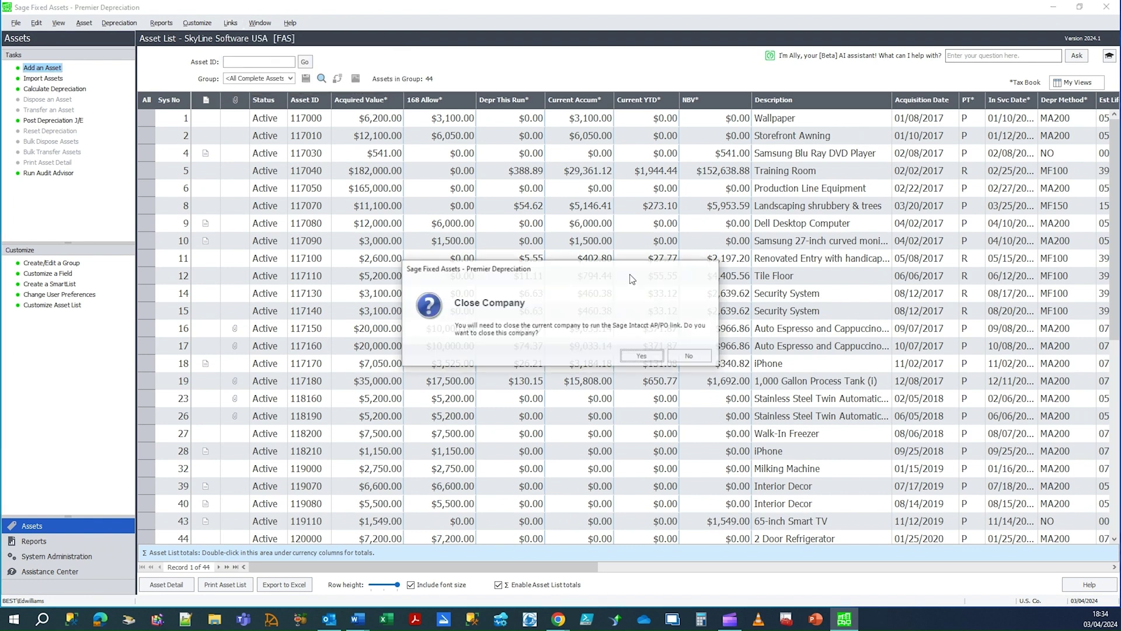
left_click(642, 356)
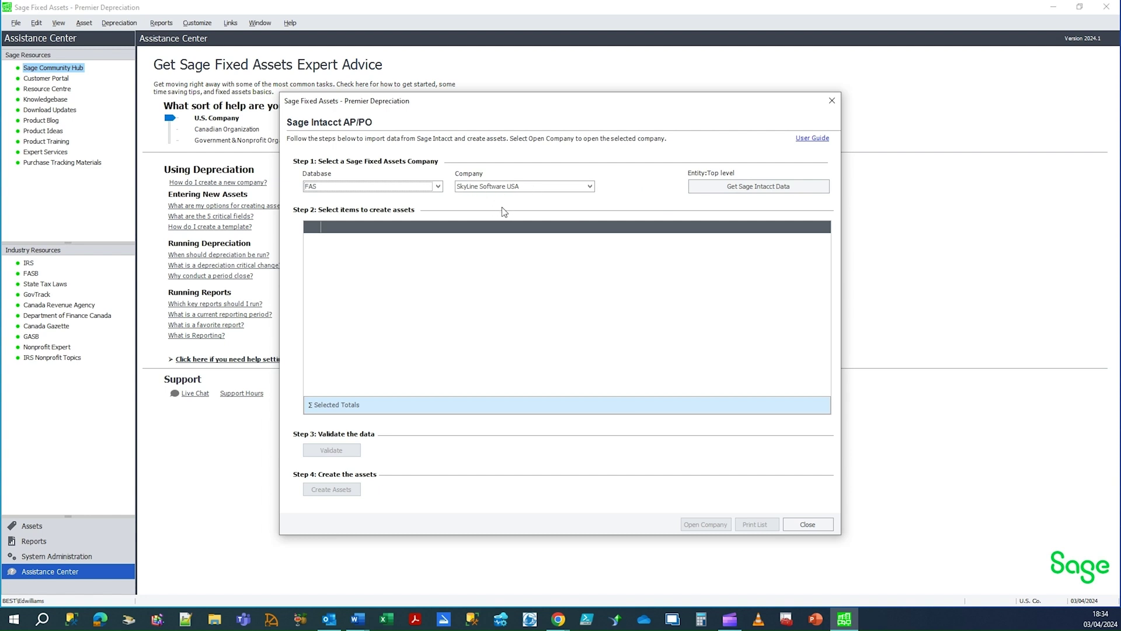
left_click(589, 187)
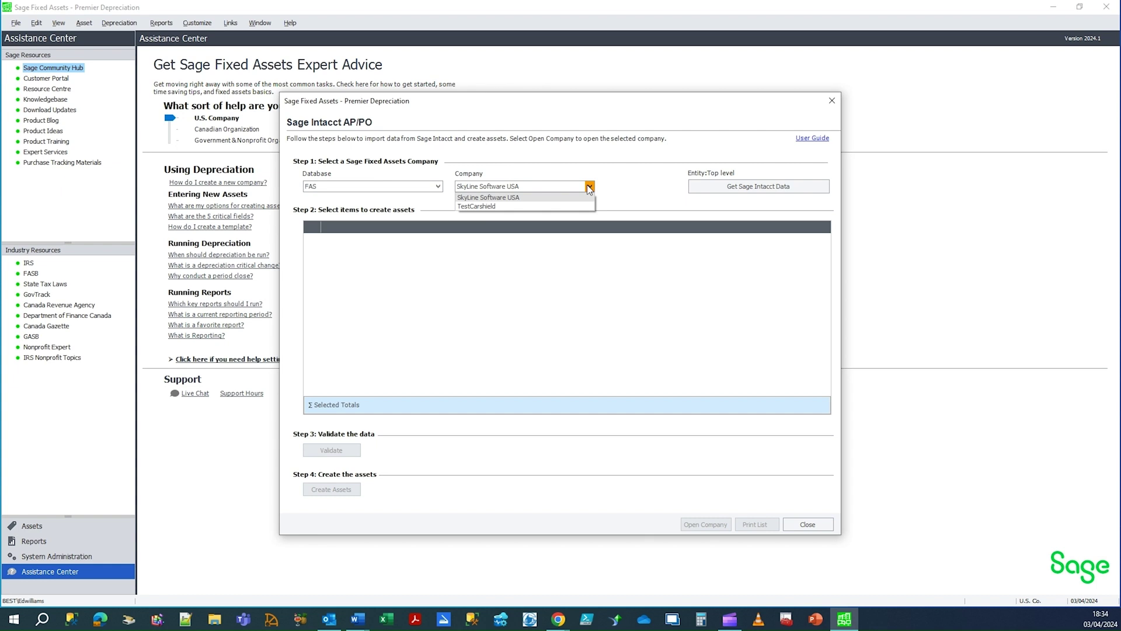
left_click(587, 184)
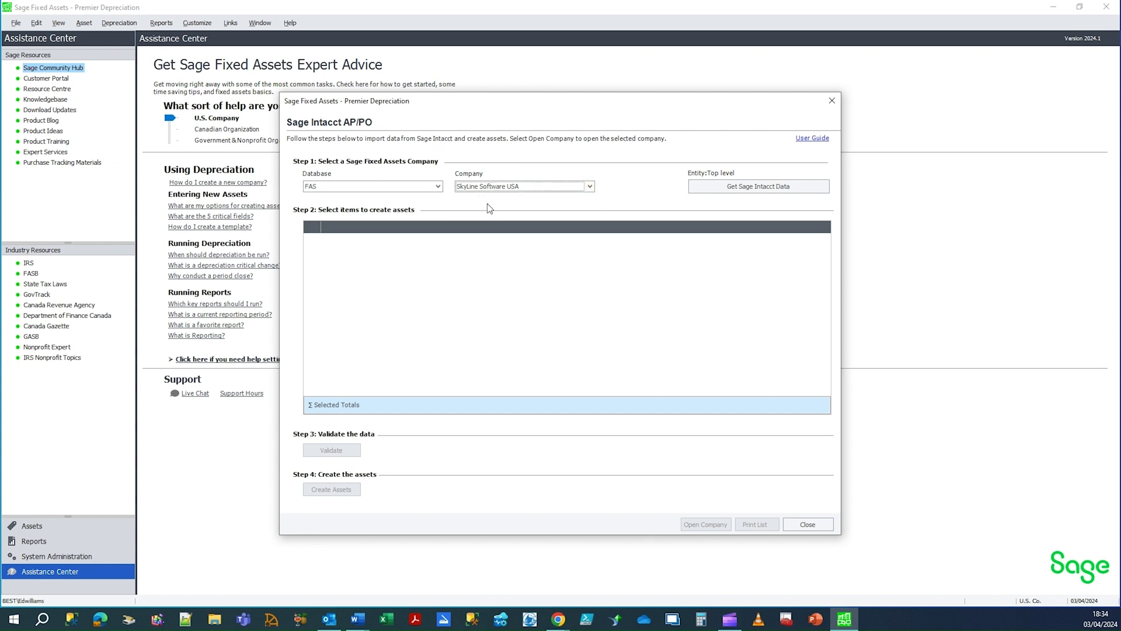
left_click(762, 189)
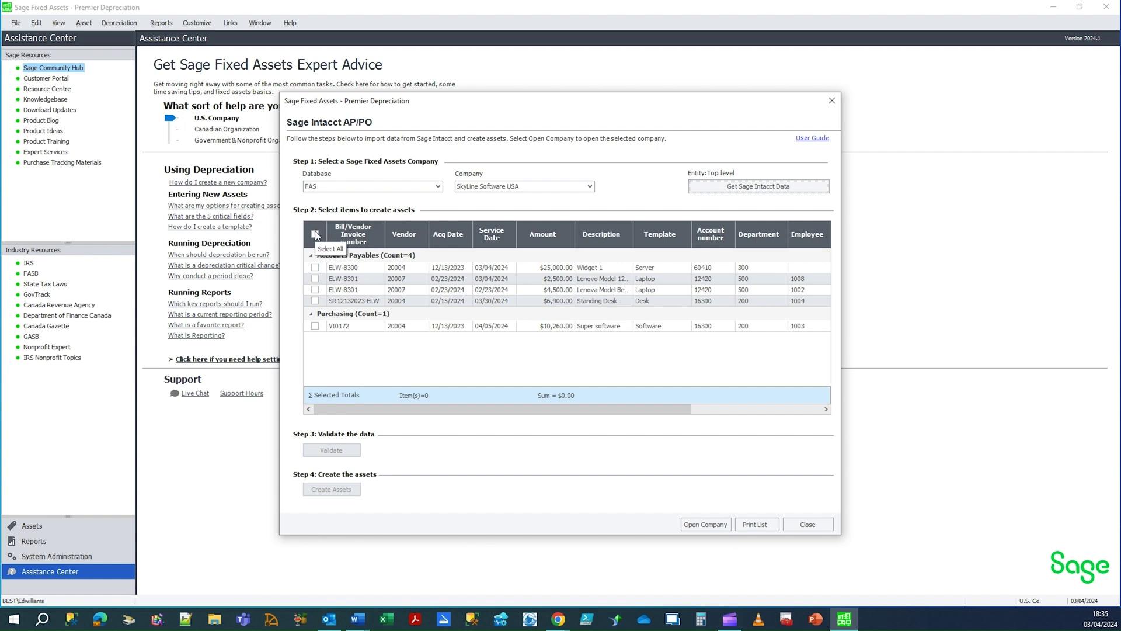
Step: Select all retrieved Accounts Payable and Purchasing items, validate them and close the exceptions report
left_click(315, 268)
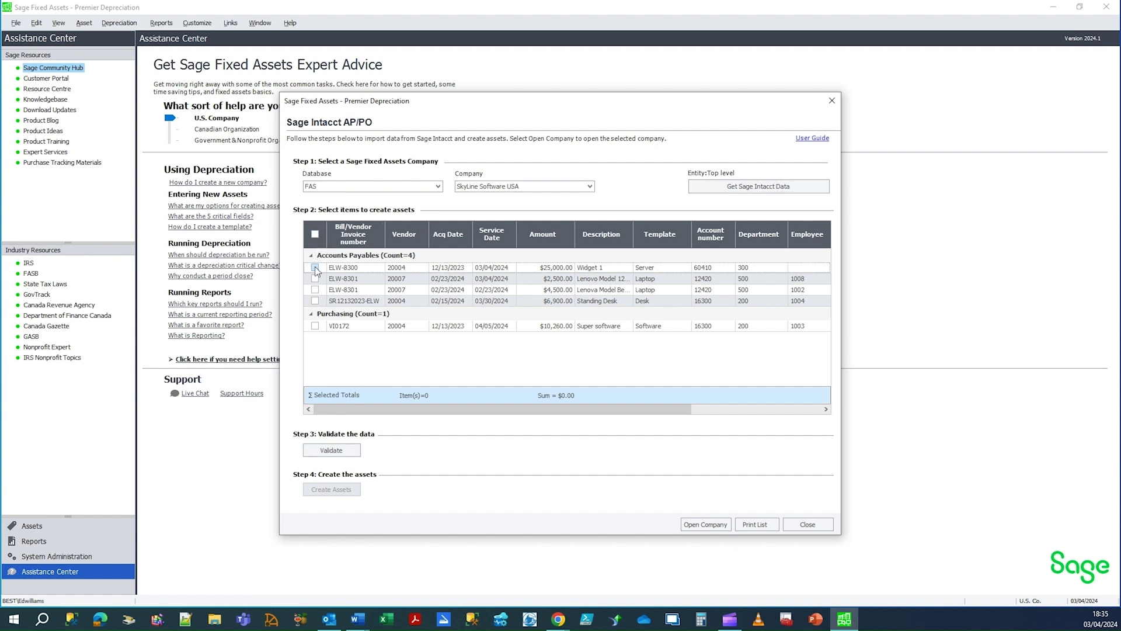
left_click(315, 235)
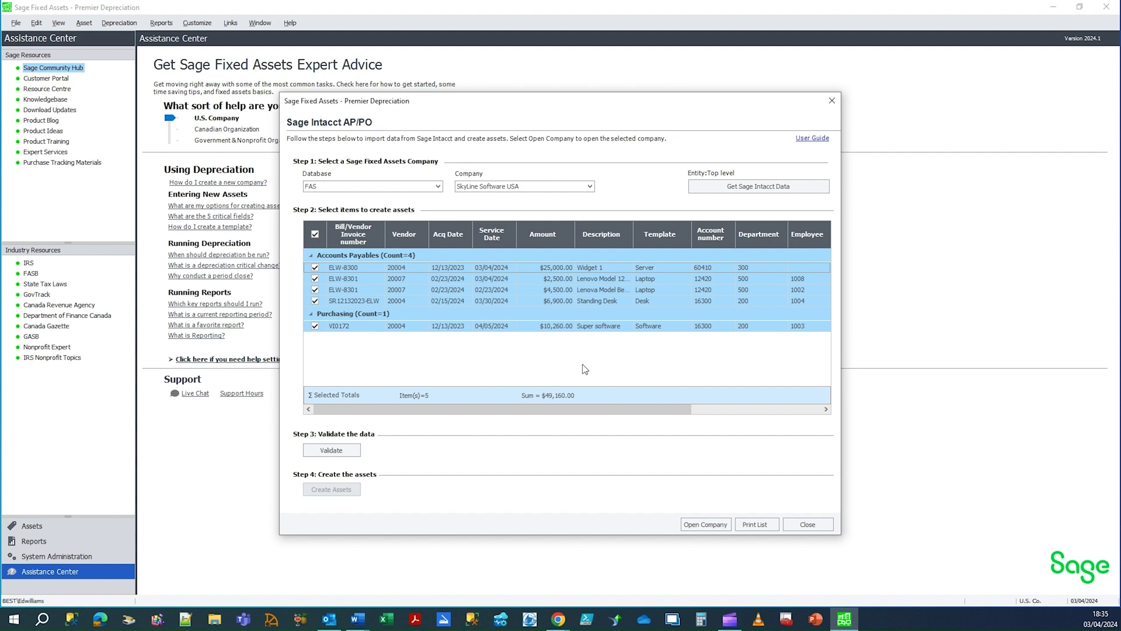
left_click(331, 451)
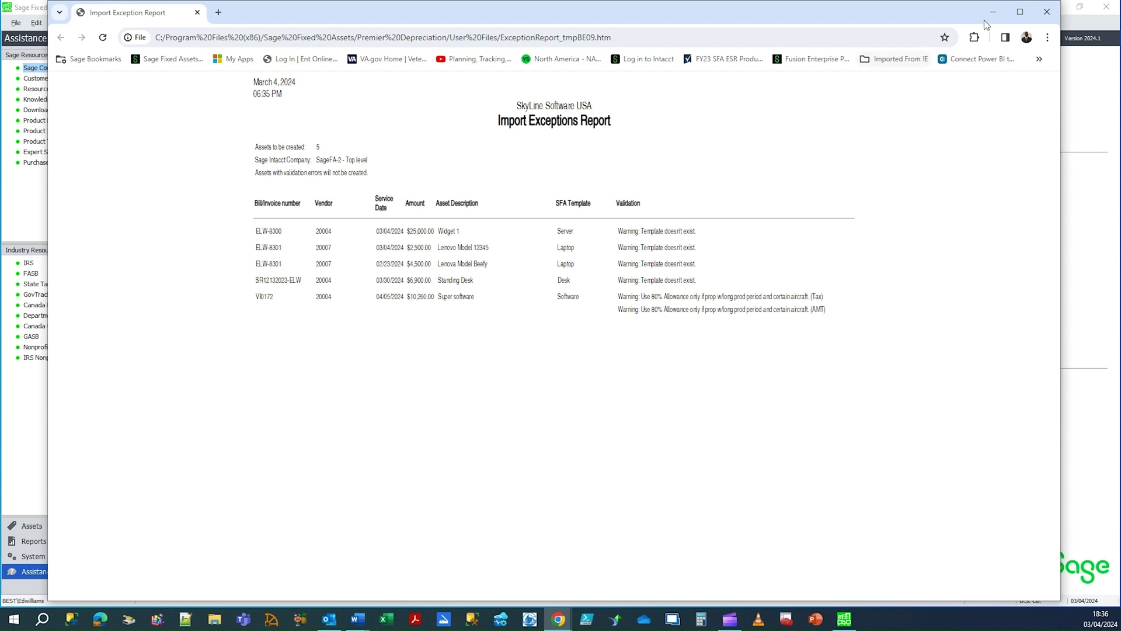
left_click(1047, 11)
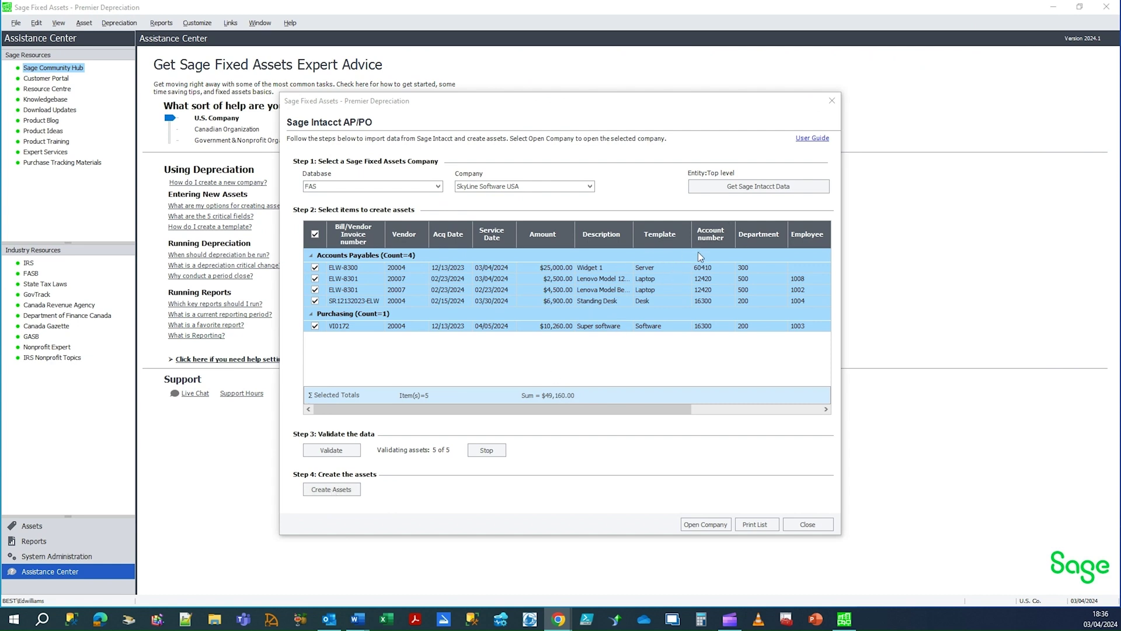
Step: Create the assets from the validated items, close the execution report and open the company's asset list
left_click(325, 492)
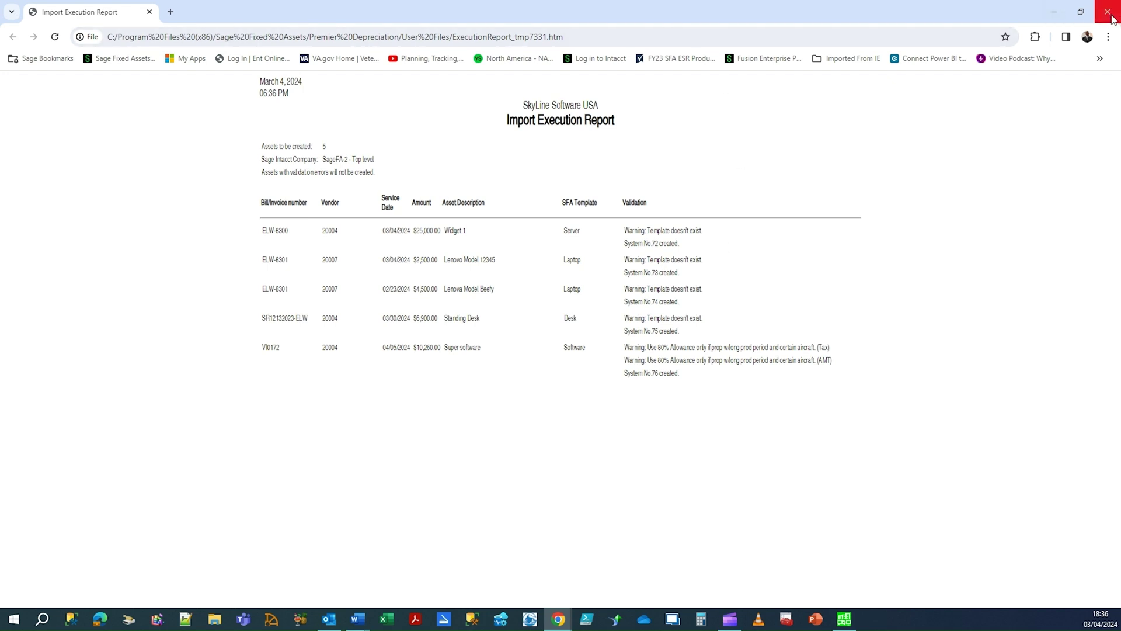
left_click(1064, 7)
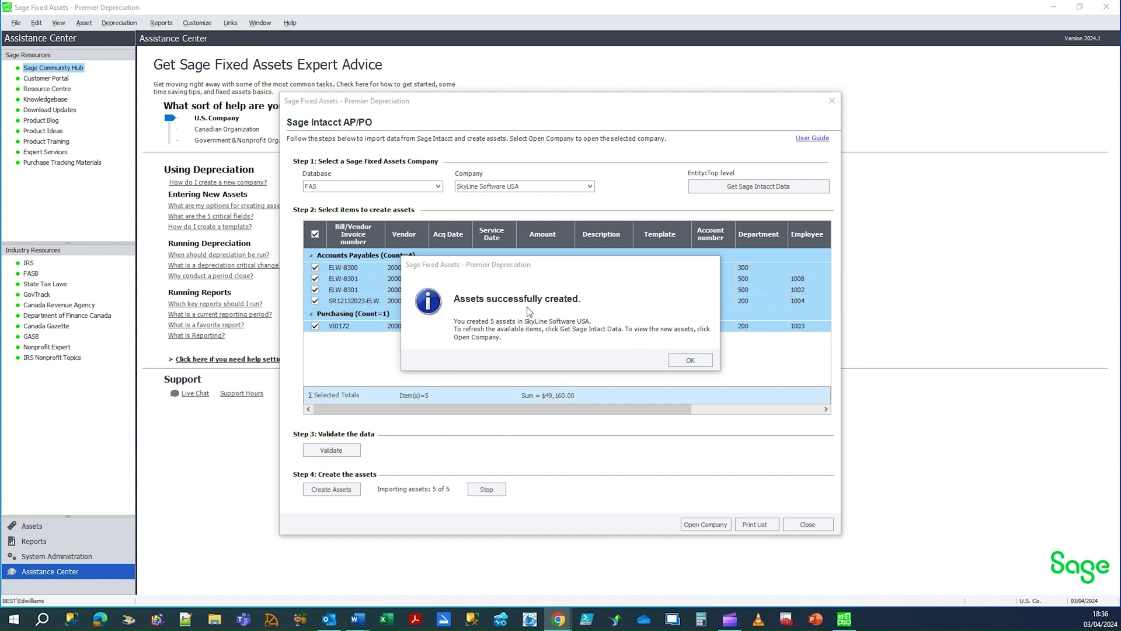
left_click(688, 361)
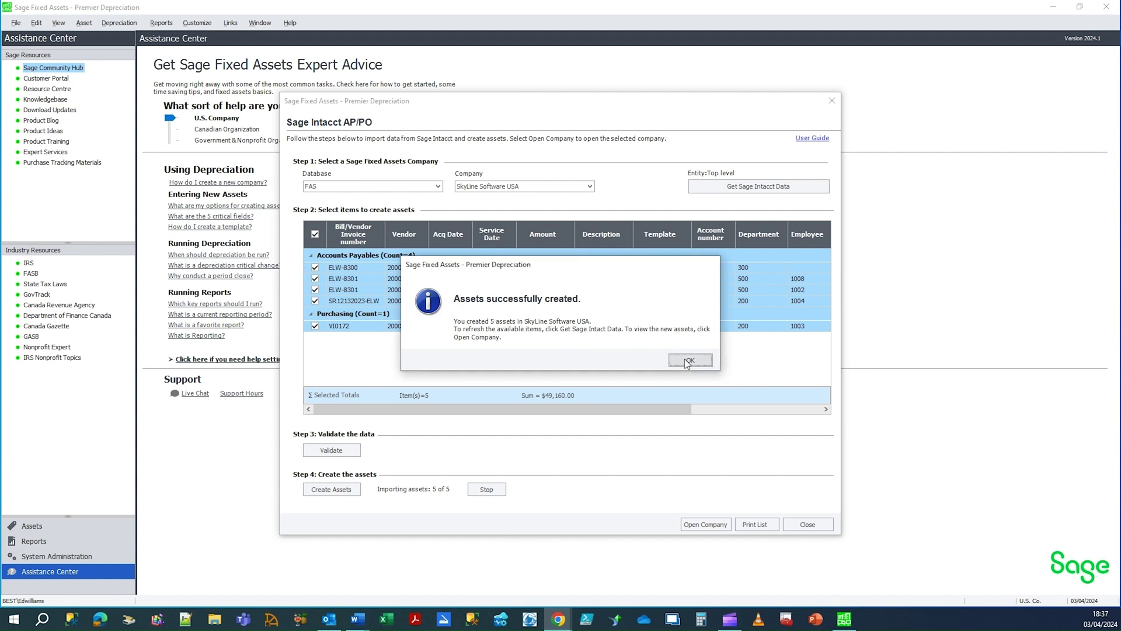
left_click(706, 525)
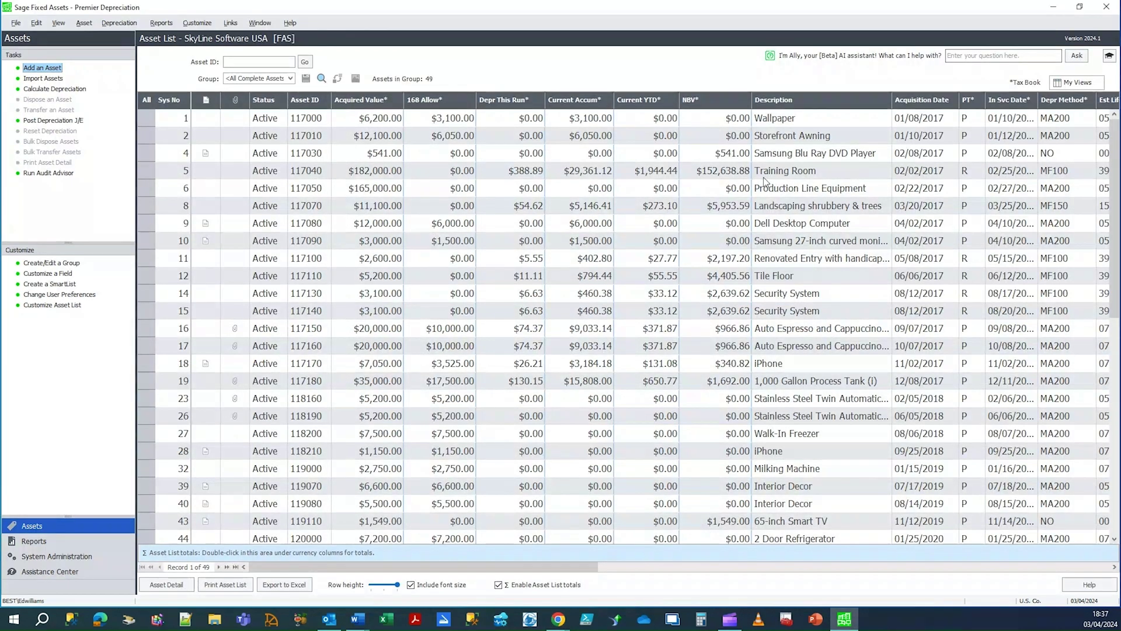
Step: Open the new Lenovo Model 12345 asset and inspect its history and main details
left_click_drag(1117, 161, 1116, 375)
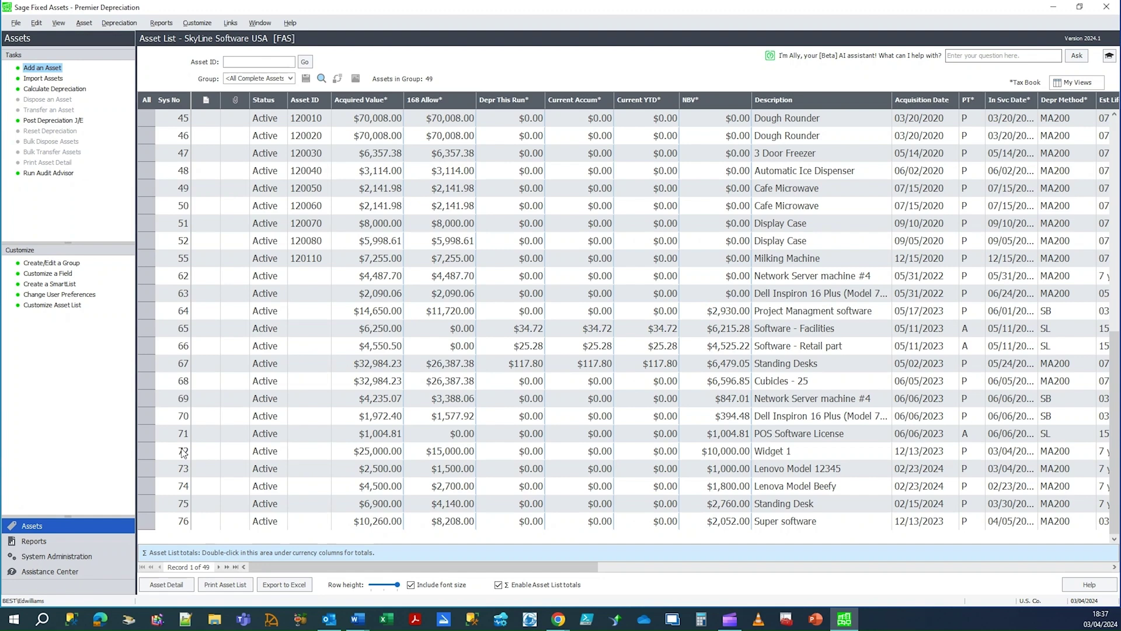
double_click(183, 467)
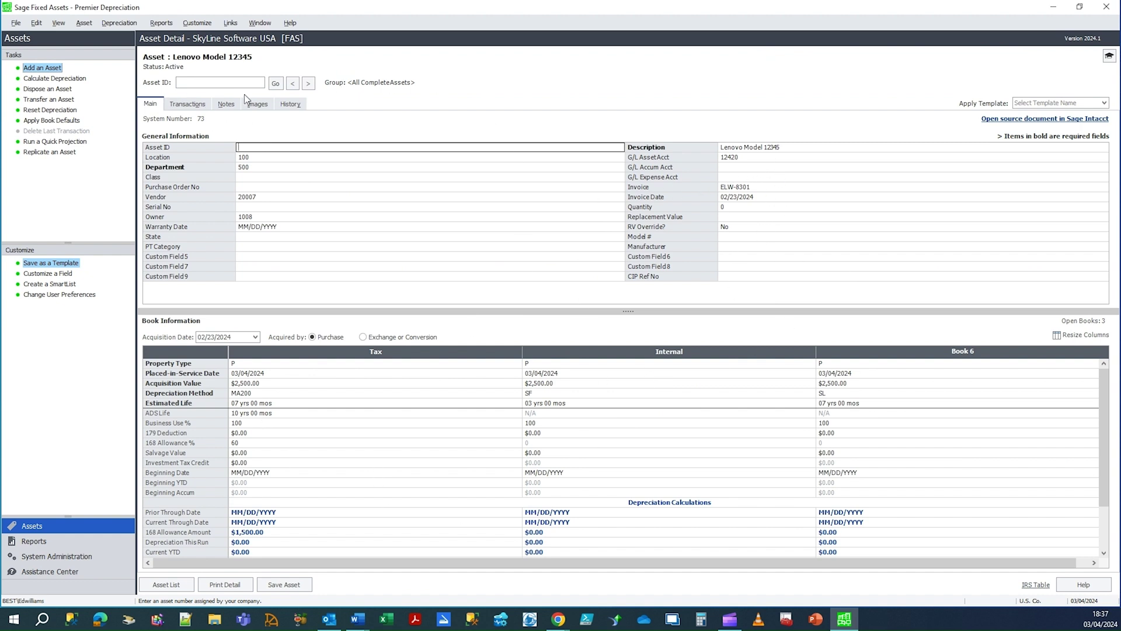
left_click(292, 105)
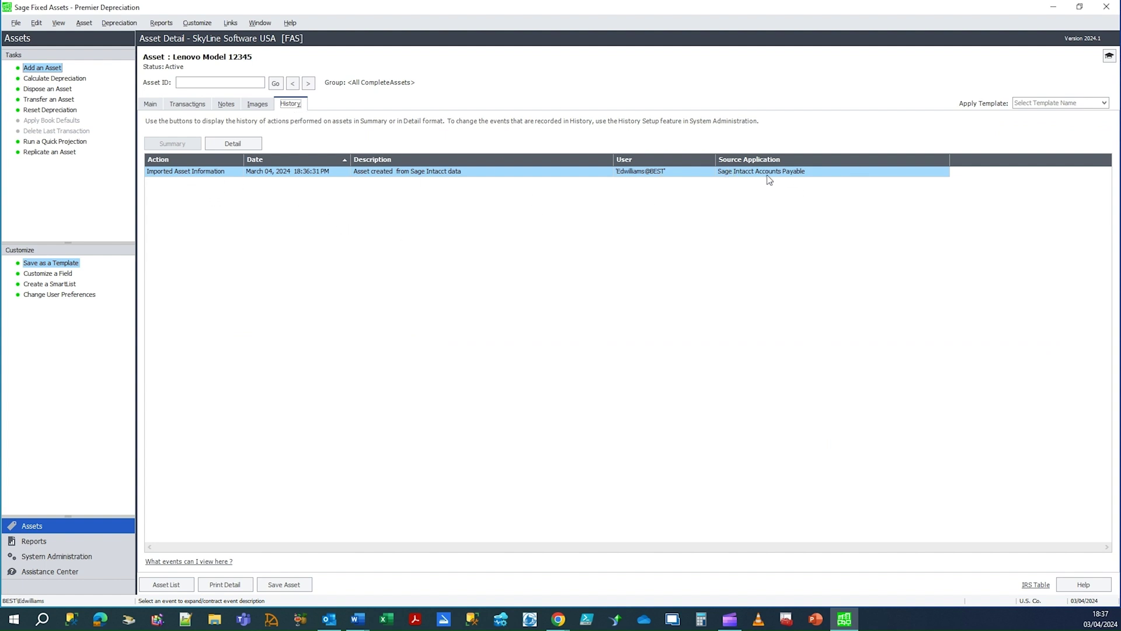
left_click(156, 108)
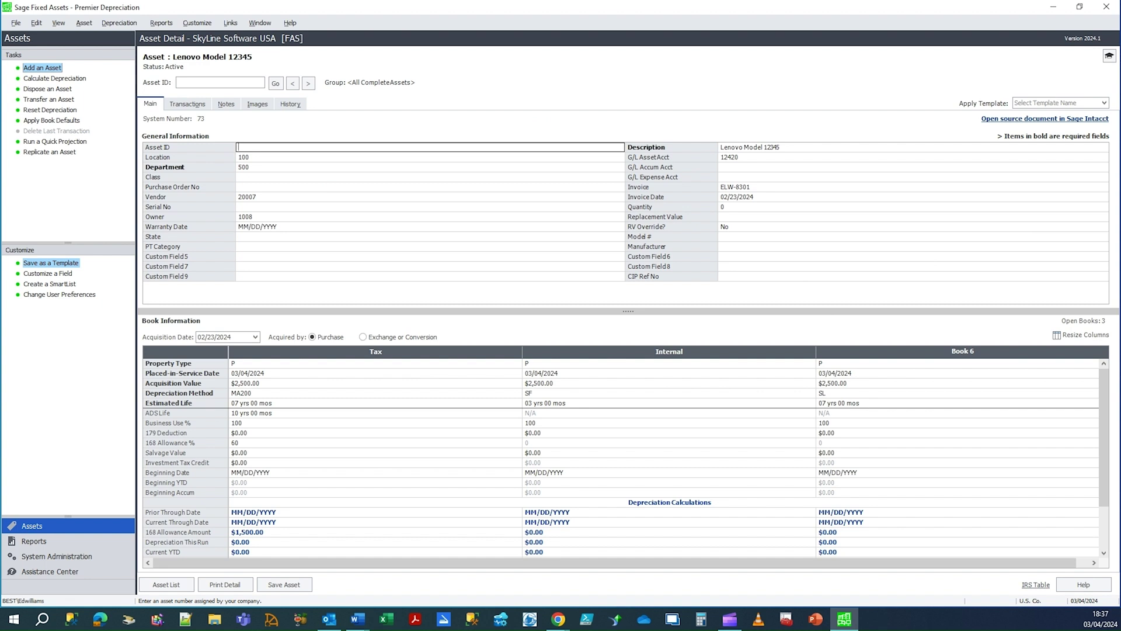
Step: Review the Lenovo Model 12345 asset's source bill in Sage Intacct, and return to the asset list in Sage Fixed Assets
key("alt+Tab")
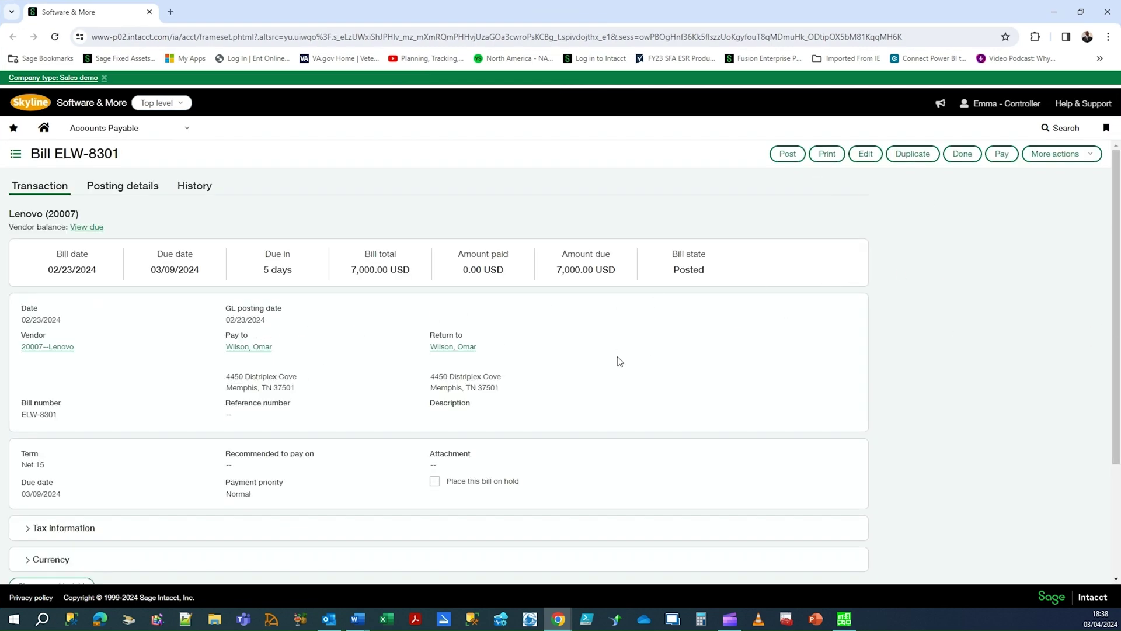
scroll(703, 331, "down", 3)
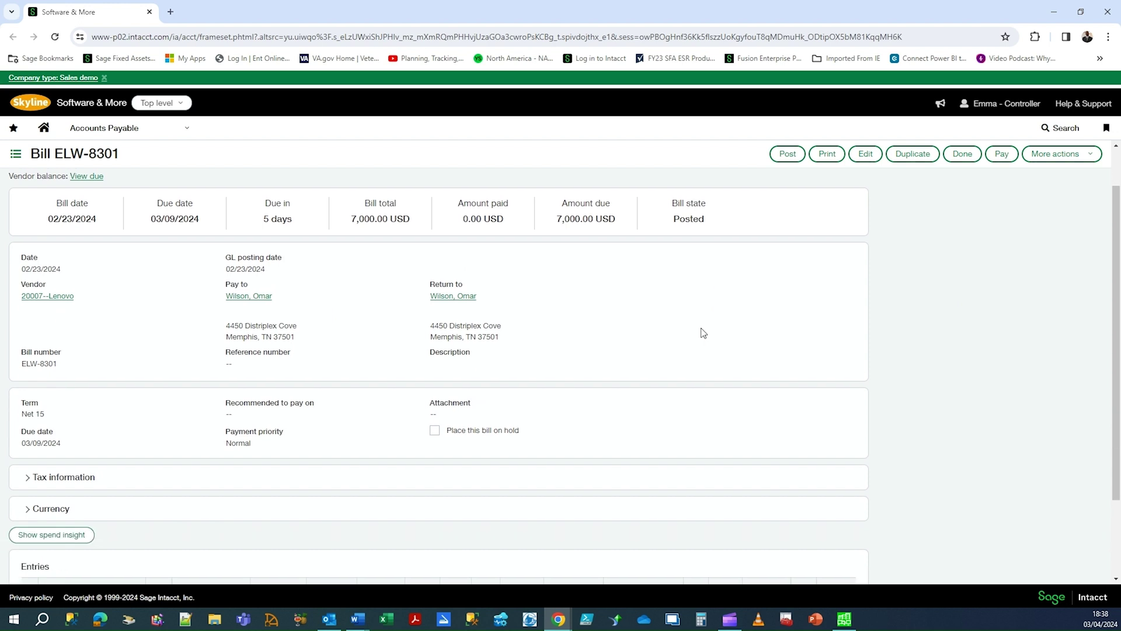
scroll(703, 330, "up", 2)
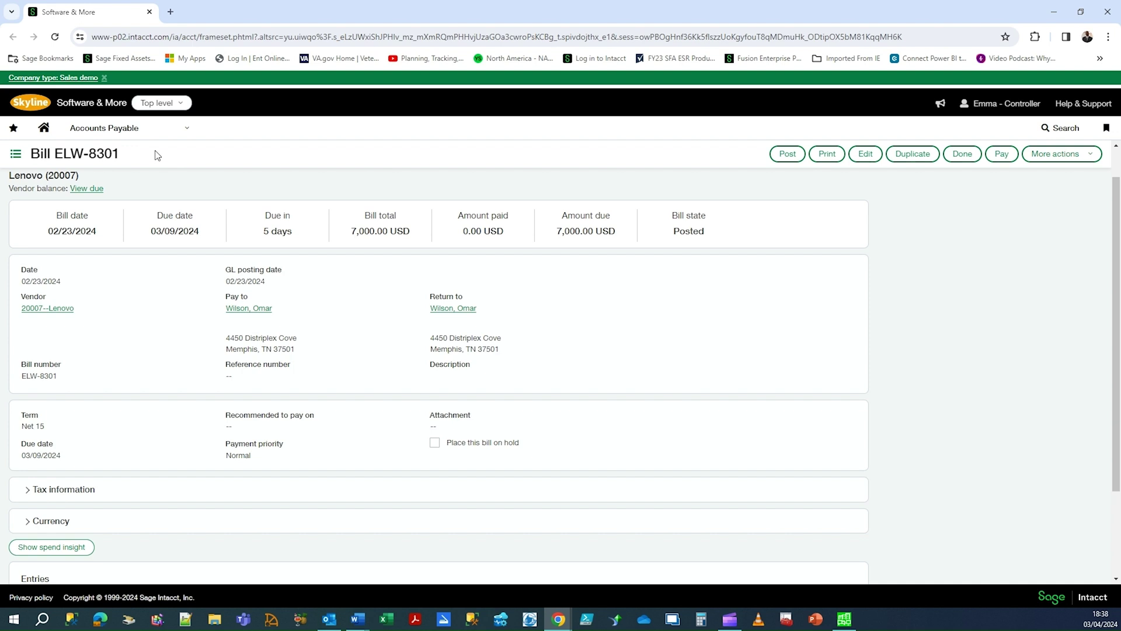
left_click(1053, 13)
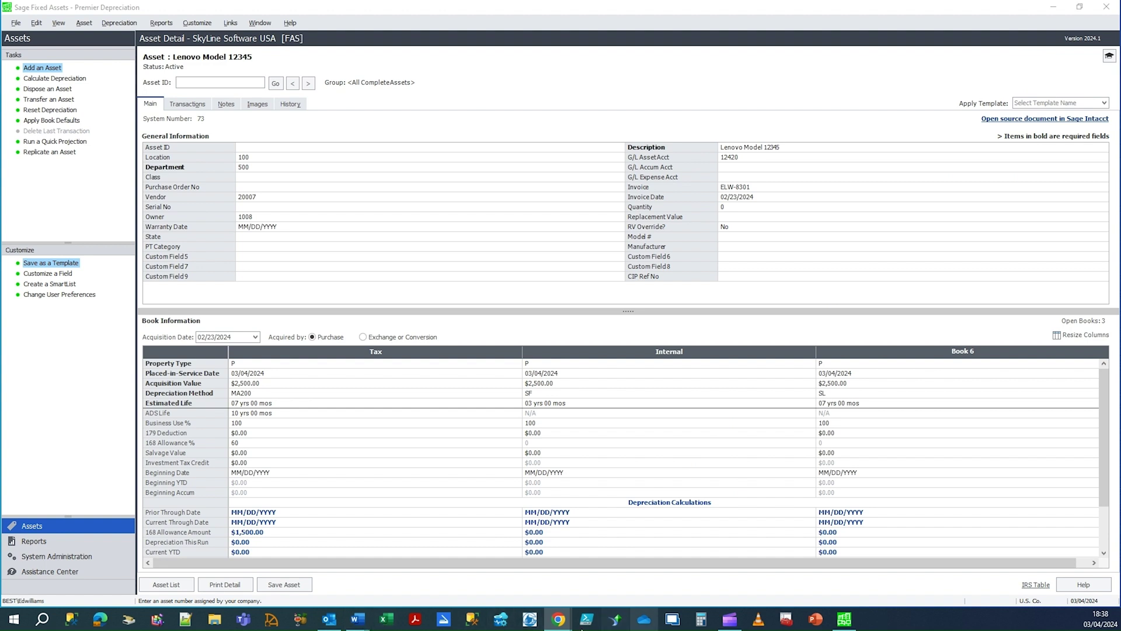
mouse_move(561, 621)
left_click(657, 591)
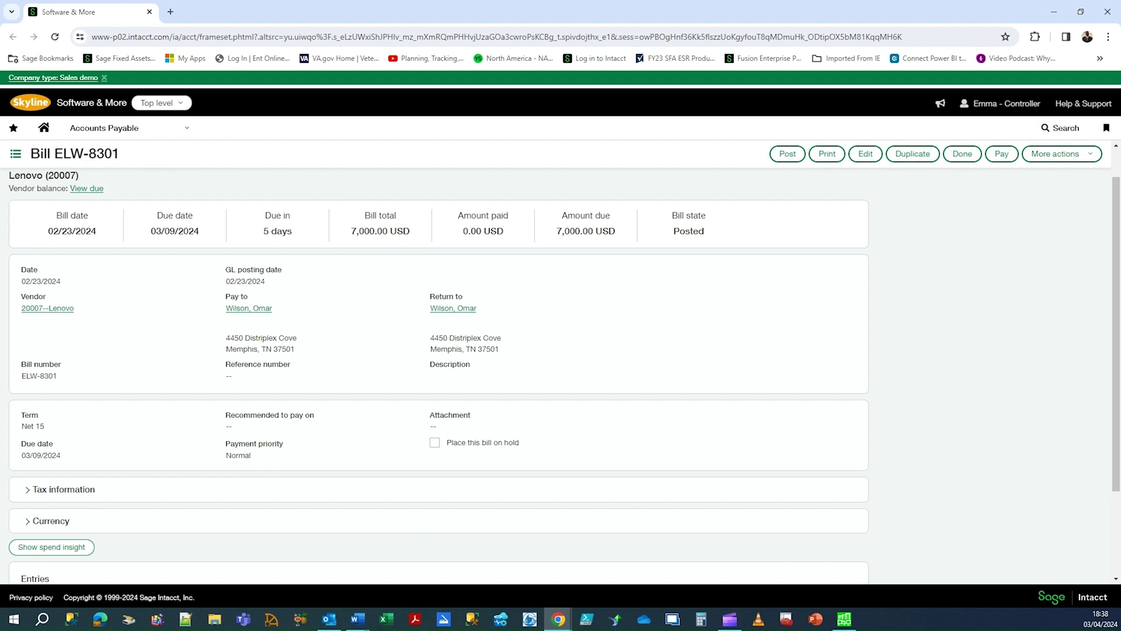
left_click(844, 619)
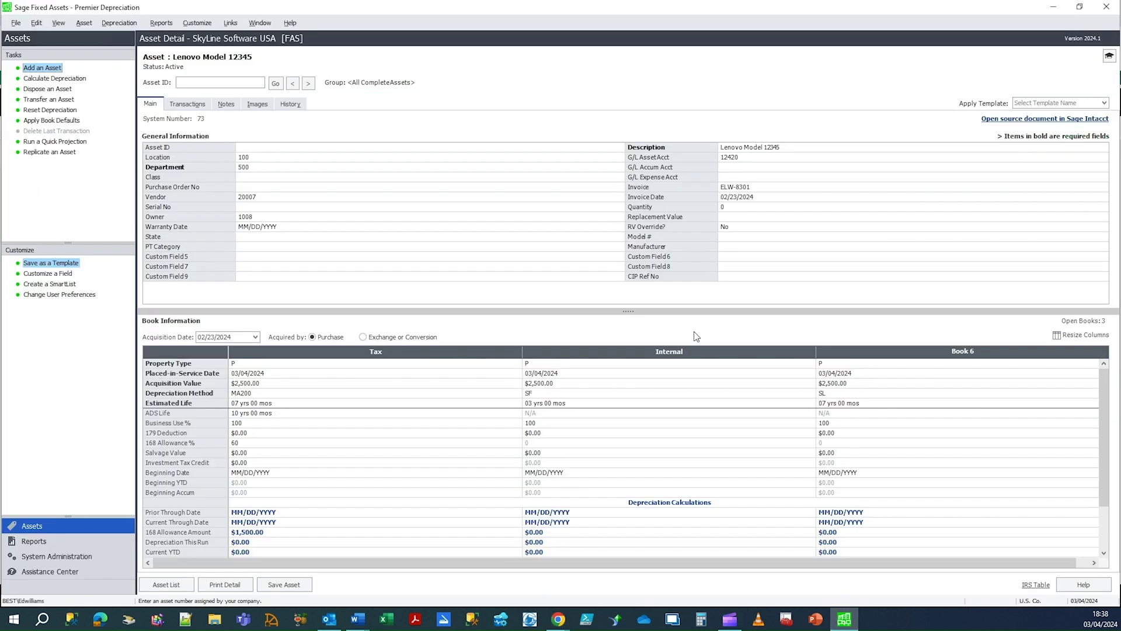
left_click(163, 587)
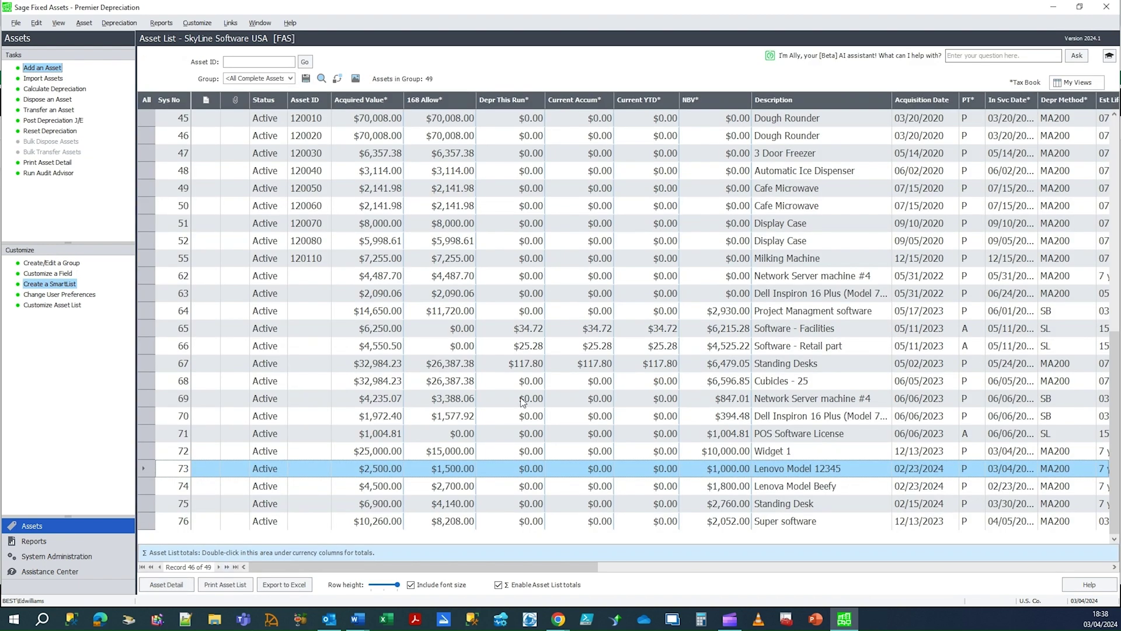